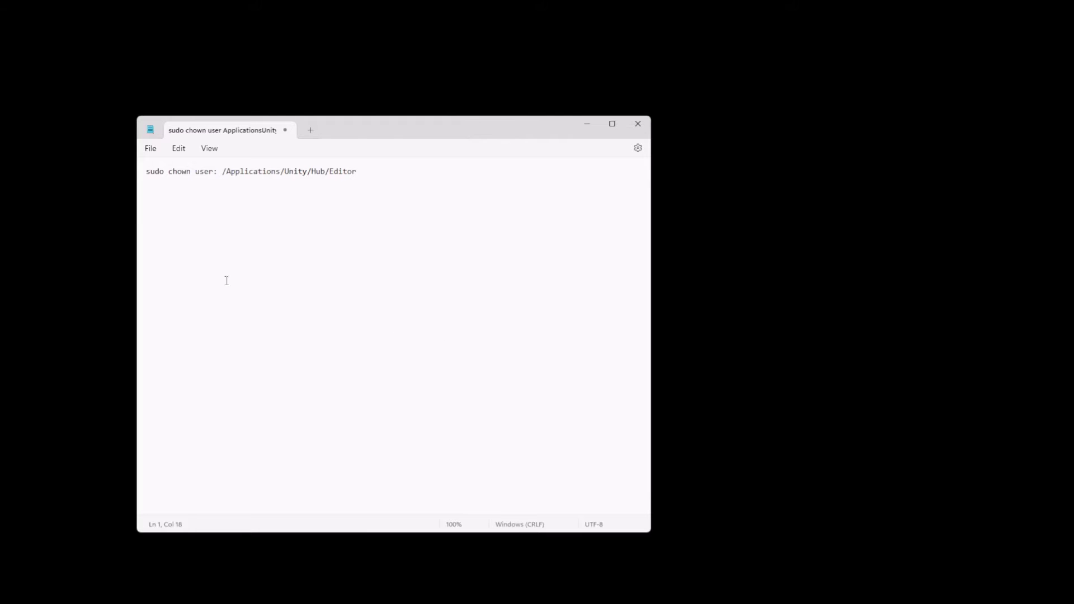
Add two notes below the chown command: give Unity Hub 'Full Disk Access' in Security and Privacy, or else downgrade to an earlier version
{"action": "left_click", "coordinate": [400, 302]}
{"action": "type", "text": "- Mite have to go to Security and Privacy and give Unity Hub 'Full Disk Access' - If that doesn't work, You may have to downgrade to a eairler version."}
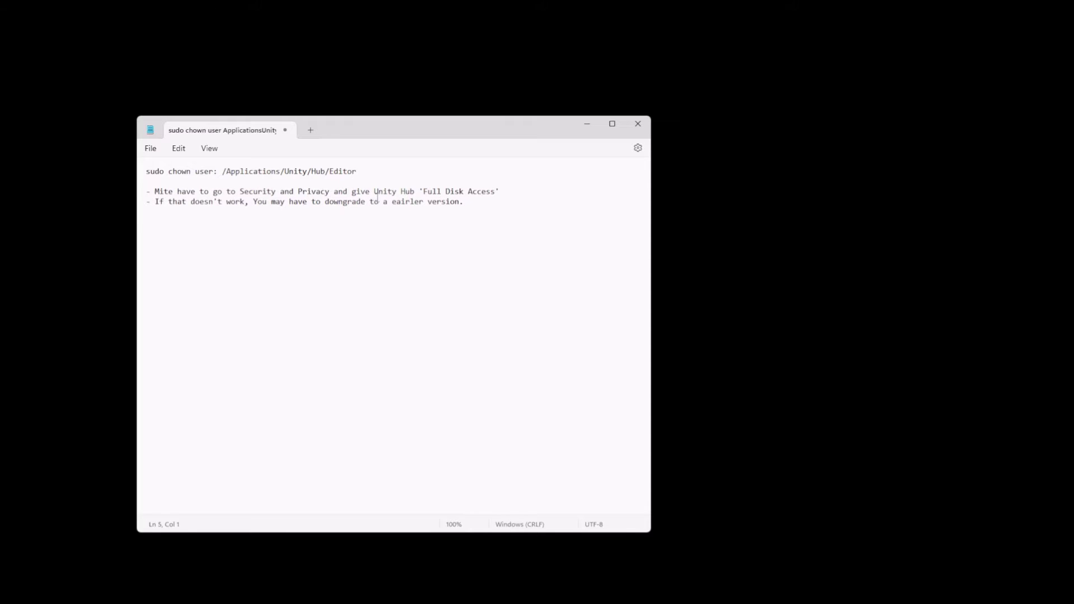
{"action": "left_click_drag", "start_coordinate": [330, 193], "coordinate": [240, 193]}
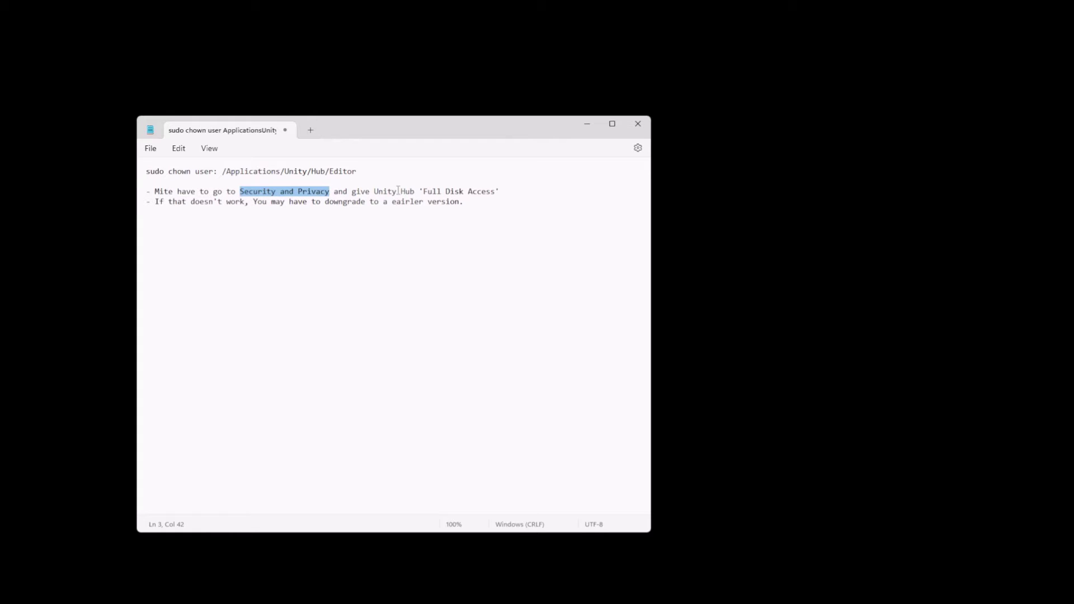
{"action": "left_click_drag", "start_coordinate": [381, 184], "coordinate": [406, 192]}
{"action": "left_click_drag", "start_coordinate": [496, 192], "coordinate": [423, 192]}
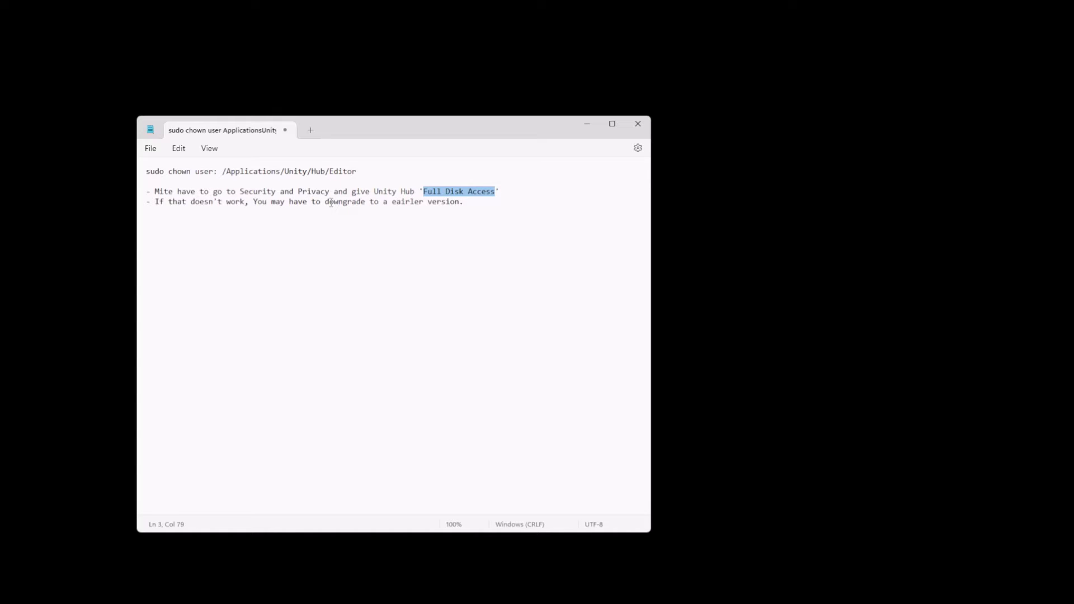
{"action": "left_click", "coordinate": [476, 204]}
Switch to the browser and read through the Unity Hub Download Archive forum thread for ways to get older Unity Hub installers
{"action": "left_click", "coordinate": [580, 571]}
{"action": "scroll", "coordinate": [478, 334], "scroll_direction": "up", "scroll_amount": 6}
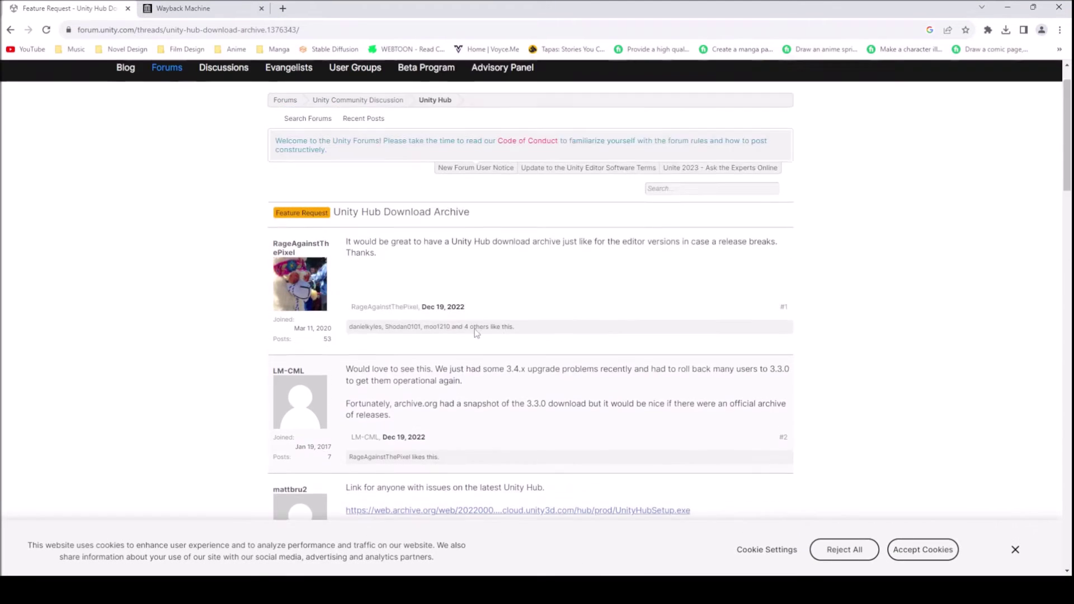
{"action": "scroll", "coordinate": [716, 322], "scroll_direction": "down", "scroll_amount": 2}
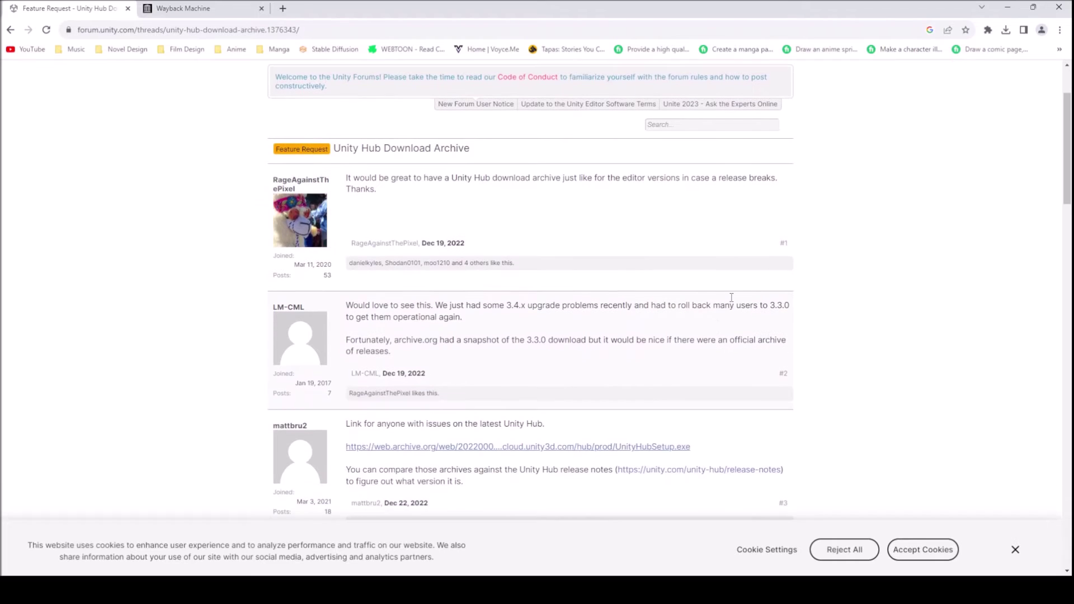
{"action": "scroll", "coordinate": [465, 90], "scroll_direction": "up", "scroll_amount": 2}
{"action": "scroll", "coordinate": [221, 288], "scroll_direction": "down", "scroll_amount": 7}
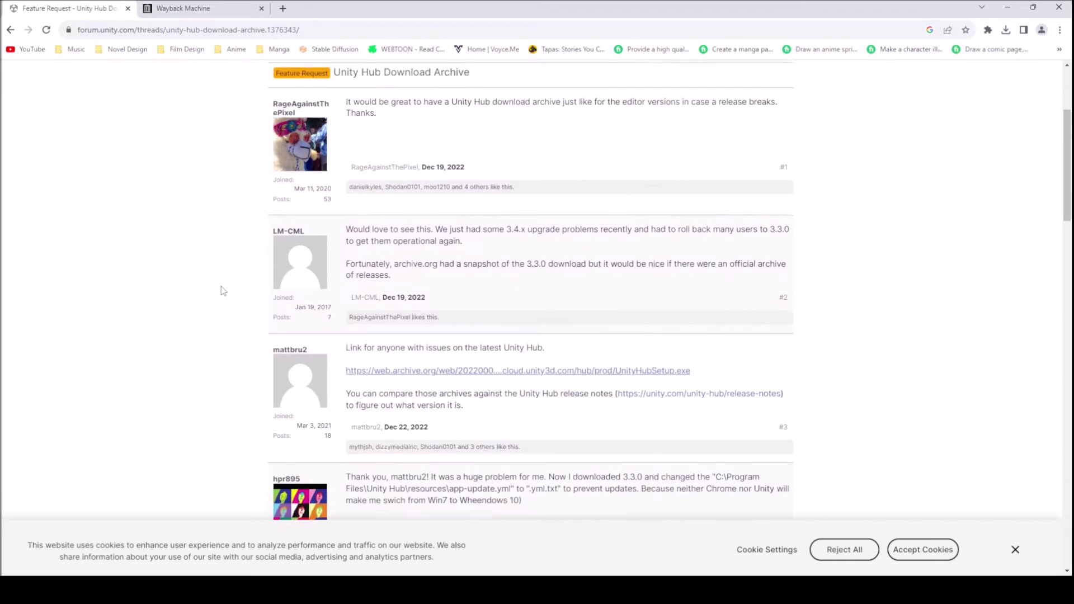
{"action": "scroll", "coordinate": [211, 260], "scroll_direction": "down", "scroll_amount": 13}
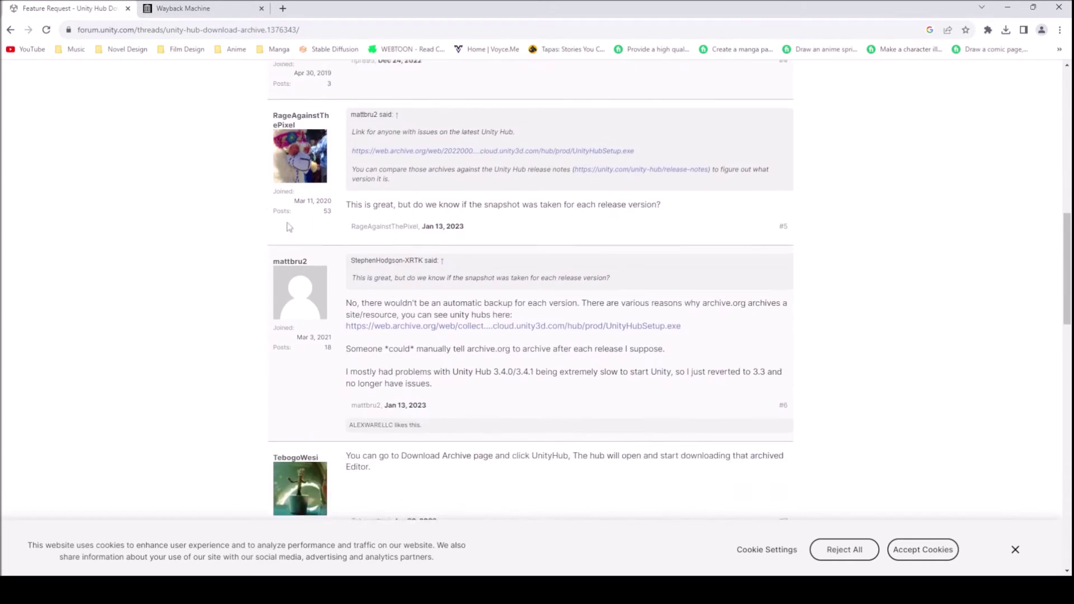
{"action": "scroll", "coordinate": [249, 221], "scroll_direction": "down", "scroll_amount": 9}
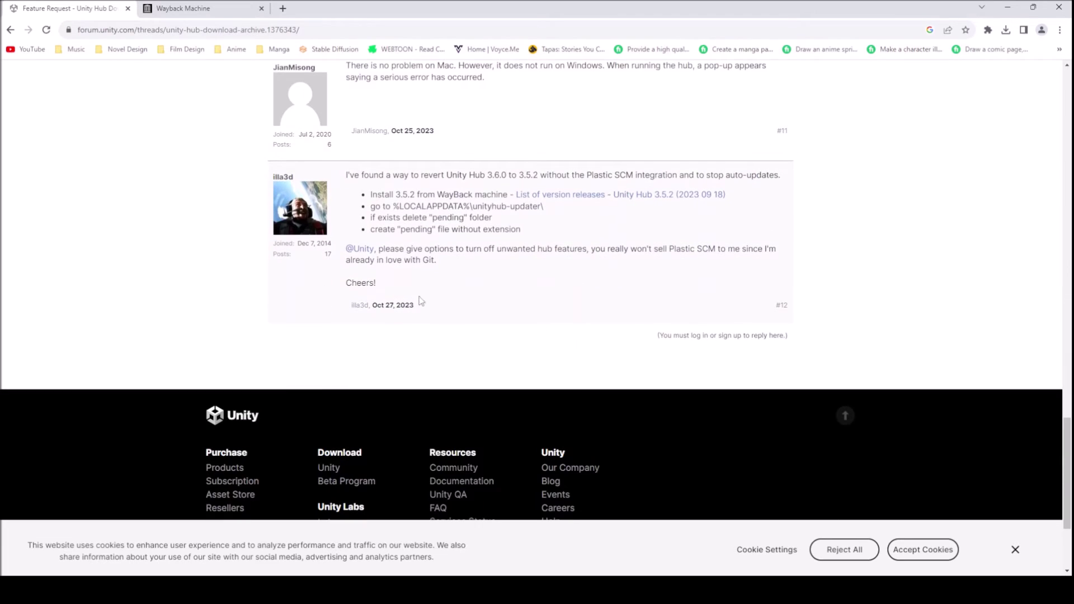
{"action": "scroll", "coordinate": [523, 311], "scroll_direction": "up", "scroll_amount": 4}
{"action": "scroll", "coordinate": [525, 314], "scroll_direction": "up", "scroll_amount": 2}
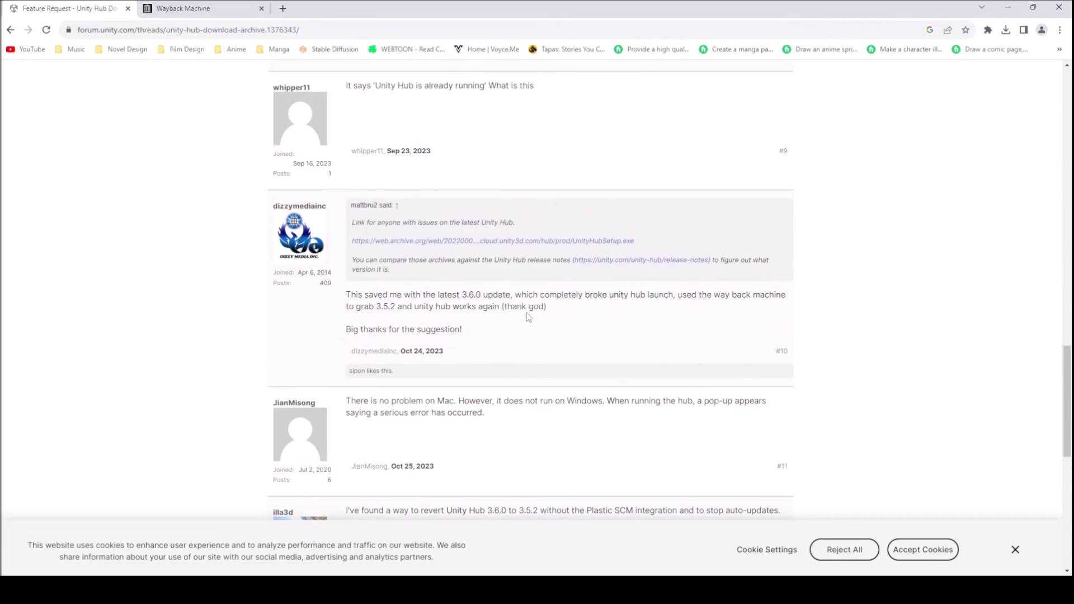
{"action": "scroll", "coordinate": [550, 323], "scroll_direction": "up", "scroll_amount": 7}
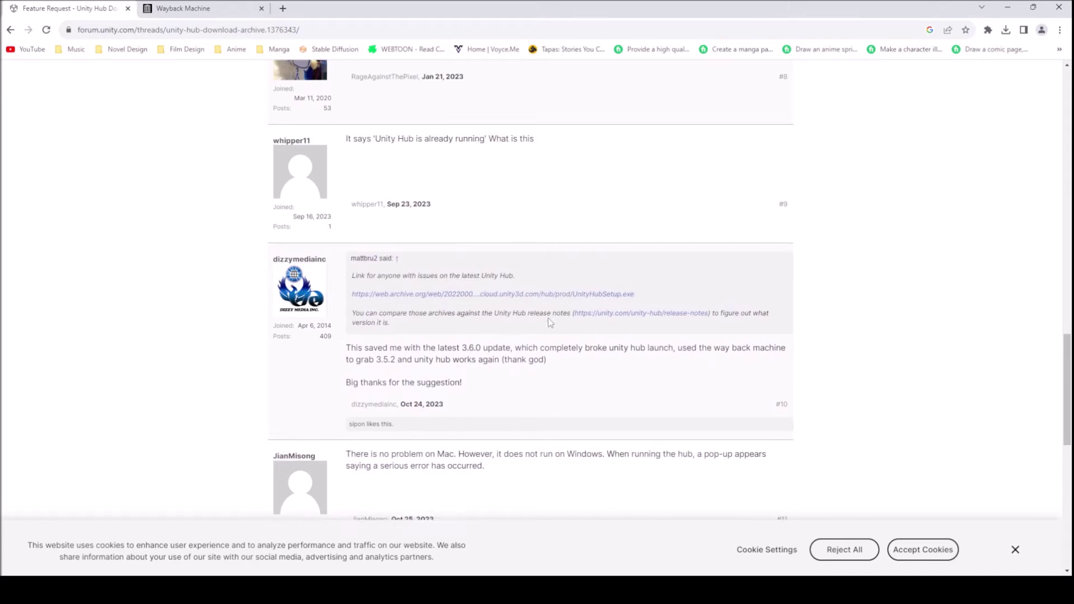
{"action": "scroll", "coordinate": [551, 323], "scroll_direction": "up", "scroll_amount": 8}
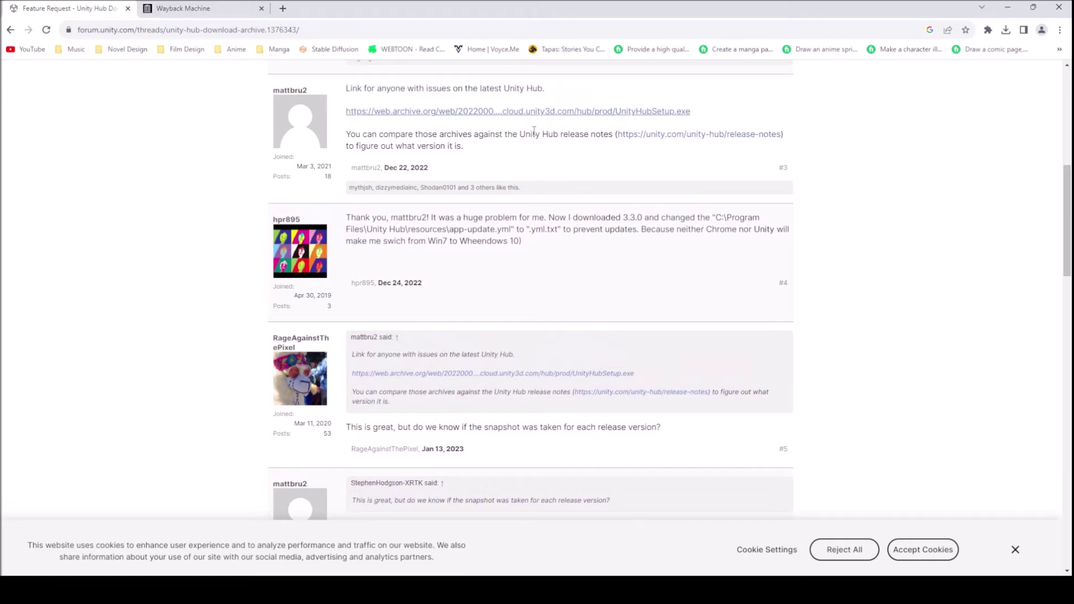
Download the October 14, 2022 snapshot of UnityHubSetup.exe from the Wayback Machine's 2022 calendar
{"action": "left_click", "coordinate": [194, 11]}
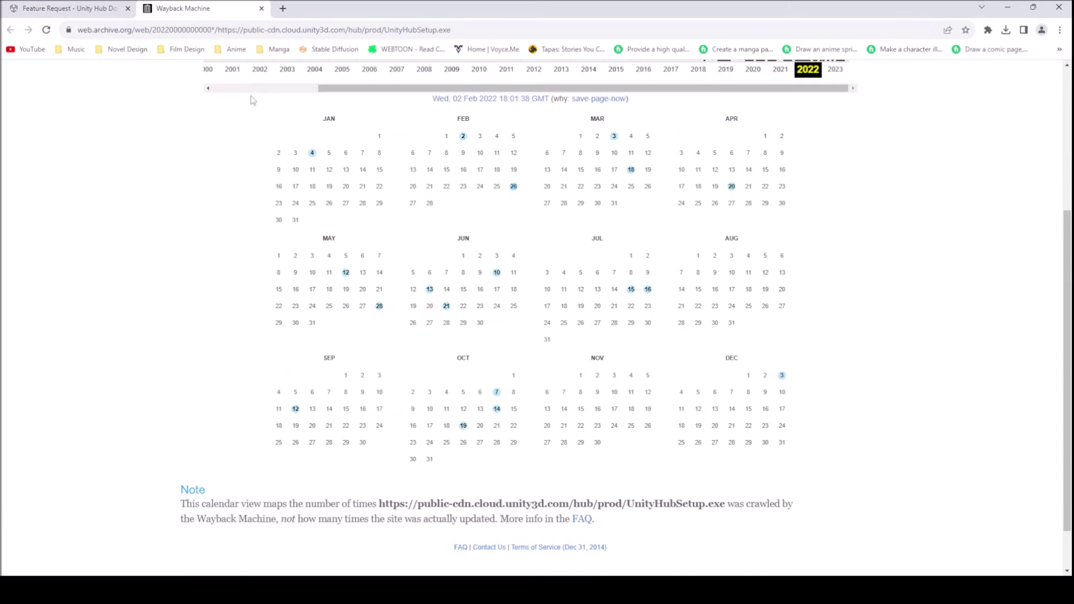
{"action": "scroll", "coordinate": [202, 190], "scroll_direction": "up", "scroll_amount": 4}
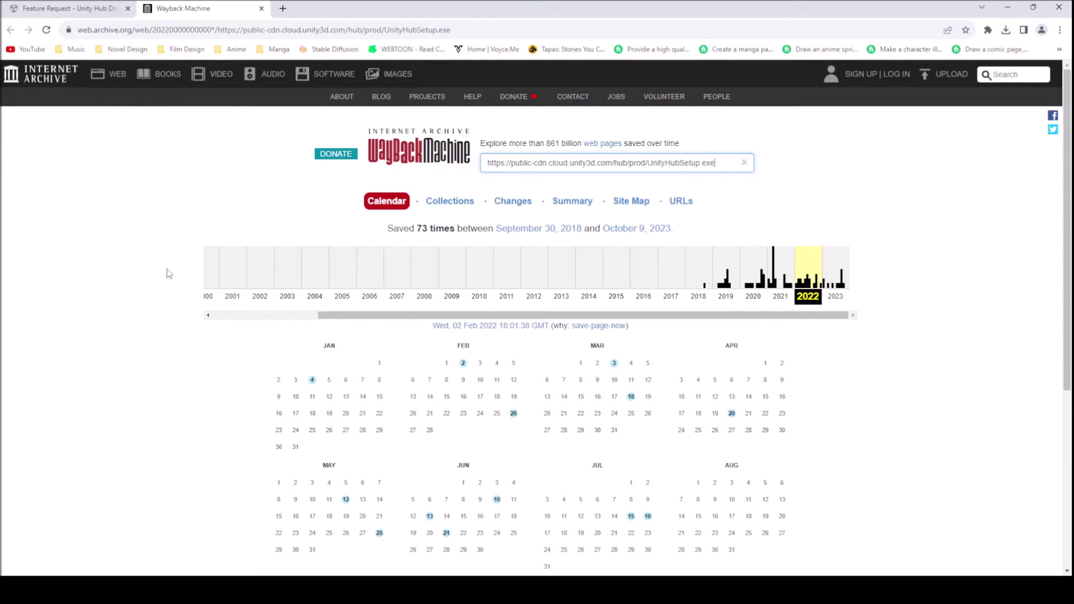
{"action": "scroll", "coordinate": [327, 377], "scroll_direction": "down", "scroll_amount": 5}
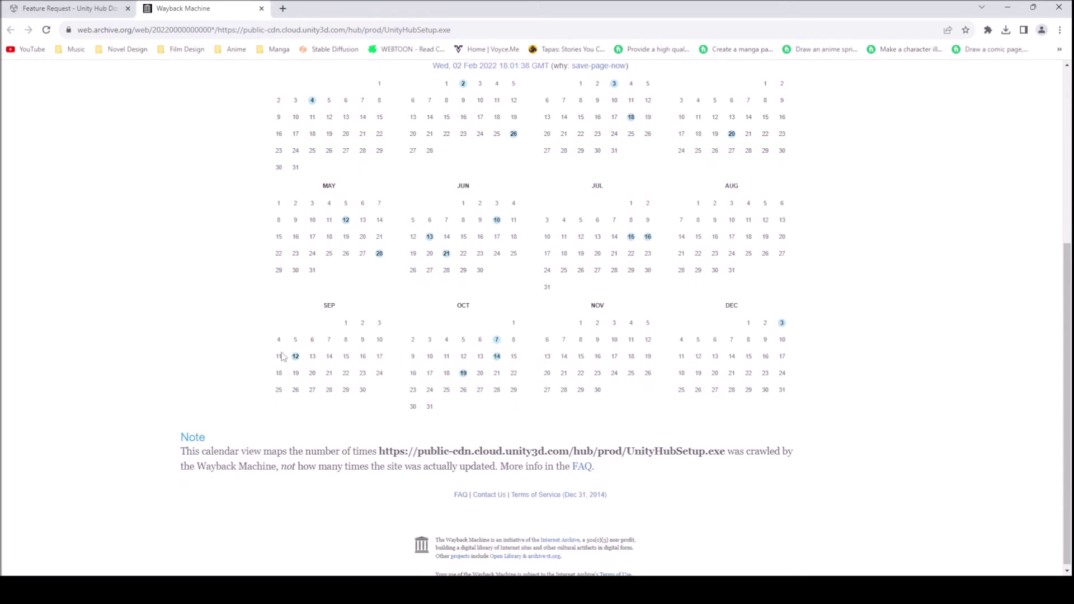
{"action": "mouse_move", "coordinate": [497, 359]}
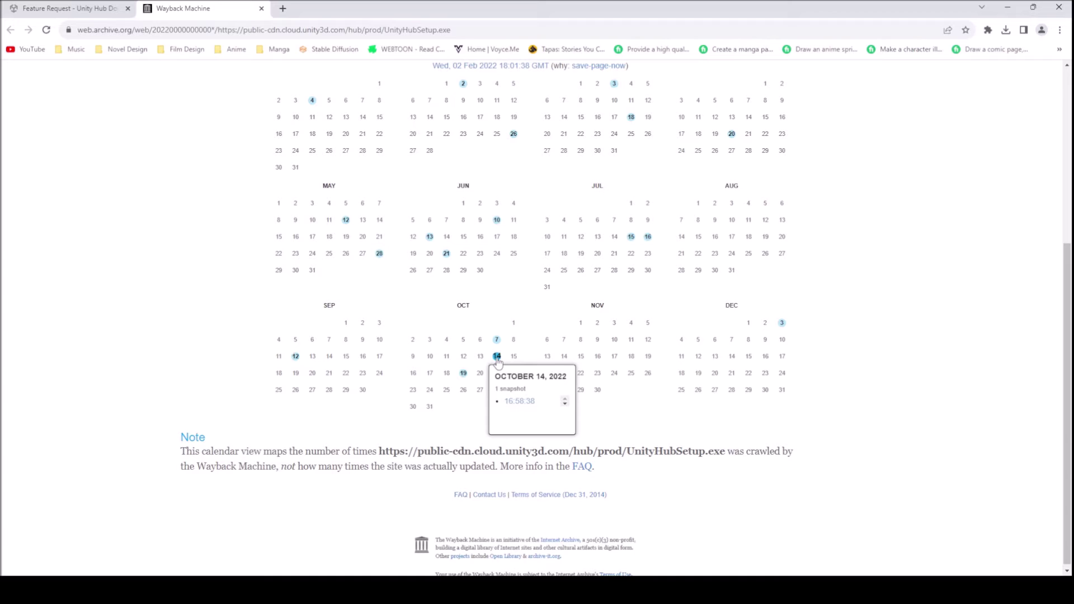
{"action": "left_click", "coordinate": [520, 402]}
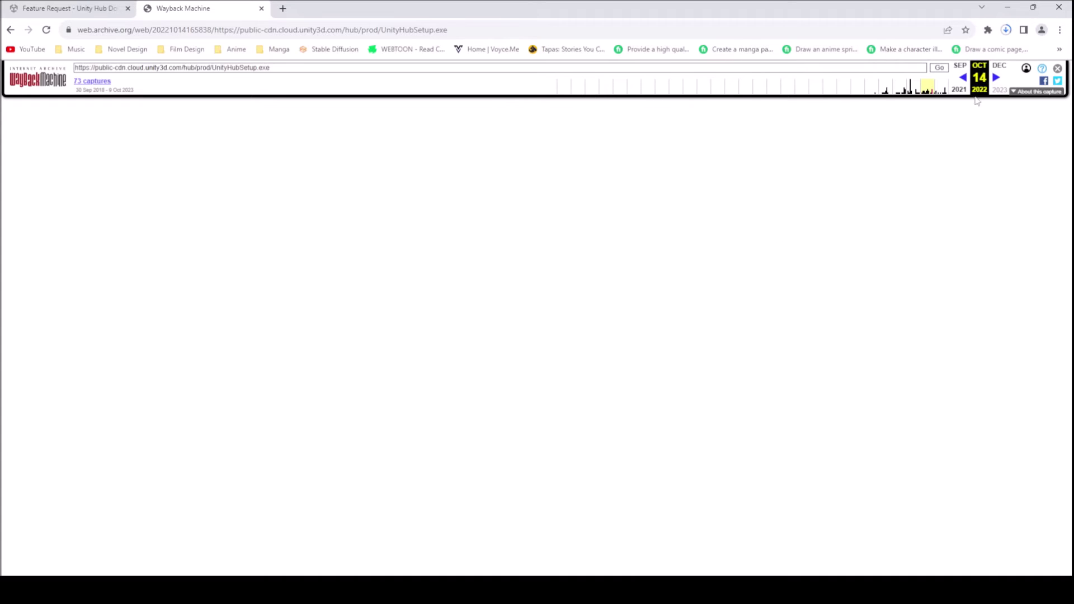
Check the progress of the UnityHubSetup.exe download and show the downloaded file in the Downloads folder
{"action": "left_click", "coordinate": [1006, 29]}
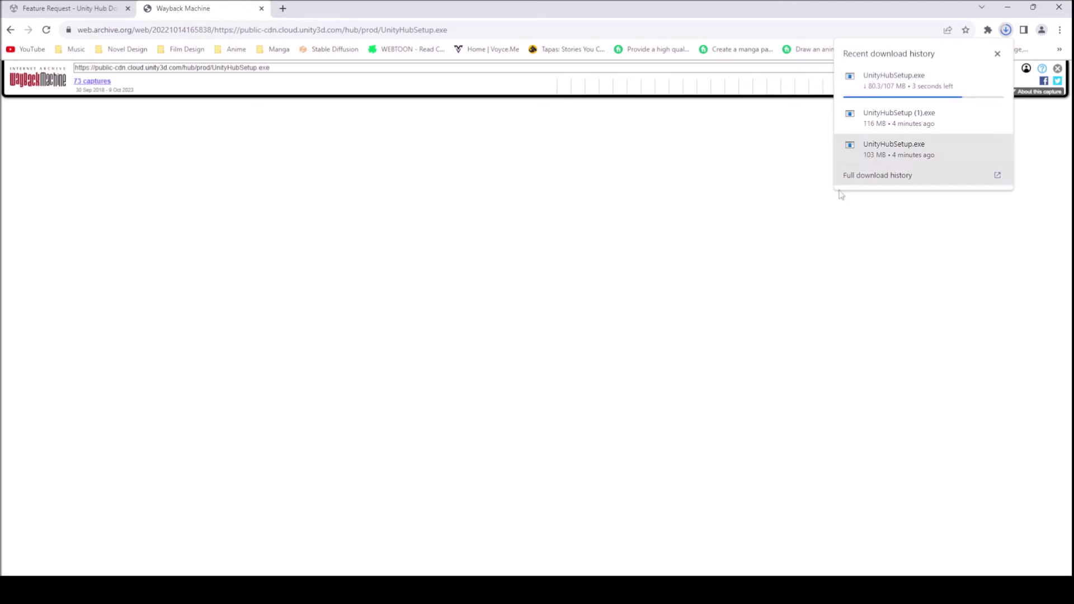
{"action": "right_click", "coordinate": [898, 82]}
{"action": "left_click", "coordinate": [900, 92]}
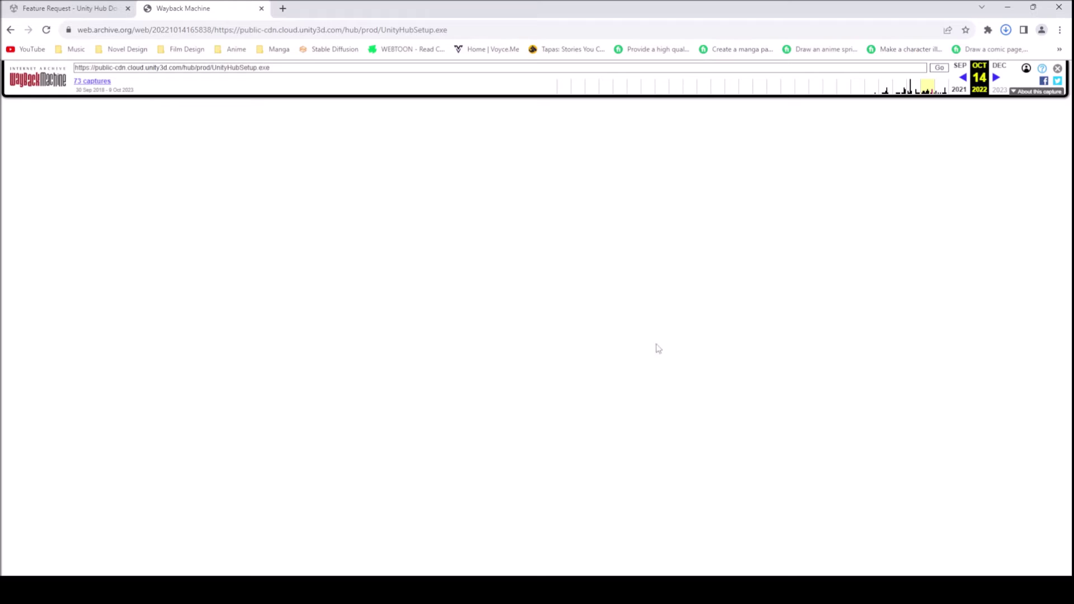
{"action": "left_click", "coordinate": [1010, 29]}
{"action": "left_click", "coordinate": [895, 56]}
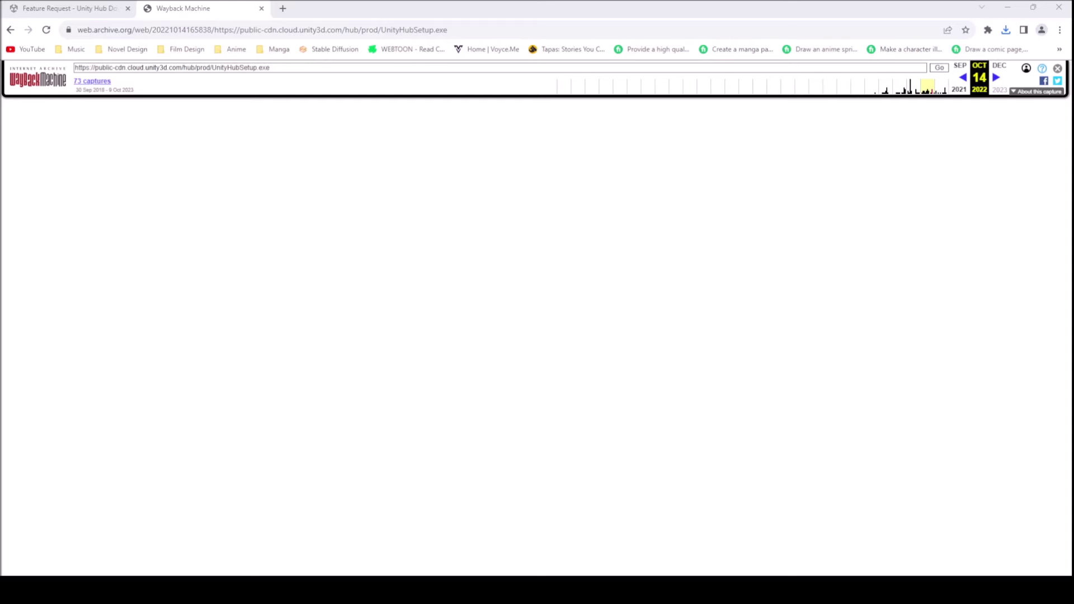
{"action": "left_click_drag", "start_coordinate": [751, 132], "coordinate": [592, 115]}
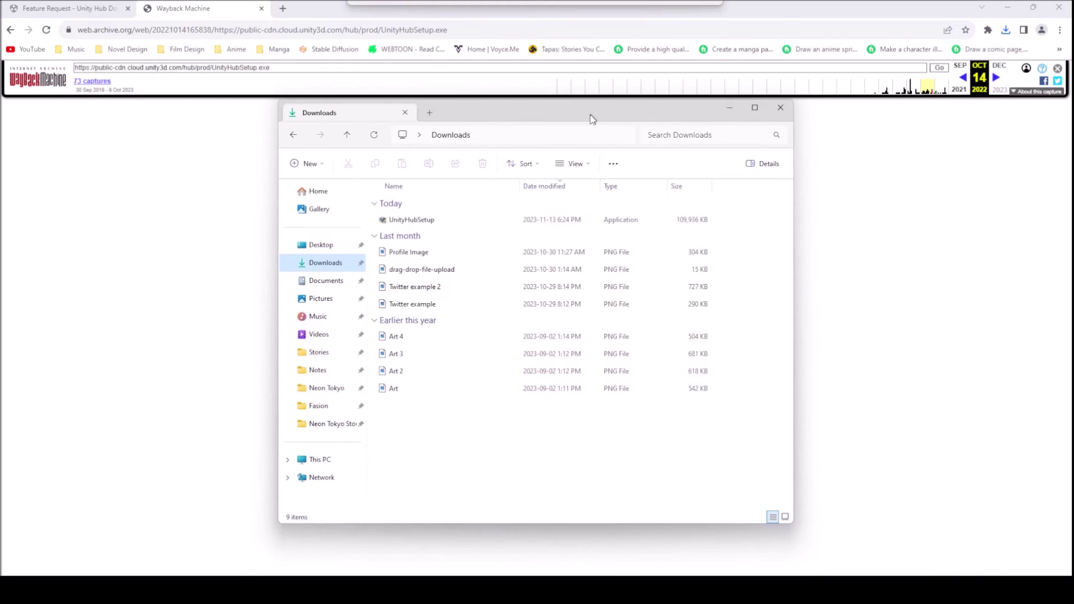
Examine the properties and file version of the downloaded UnityHubSetup application
{"action": "right_click", "coordinate": [421, 222]}
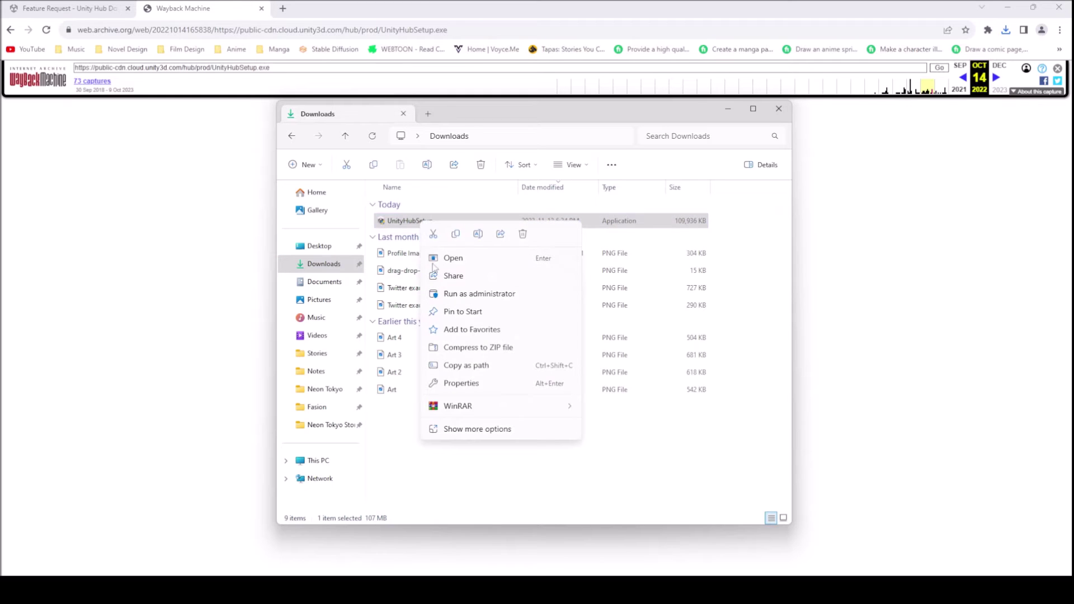
{"action": "left_click", "coordinate": [457, 390]}
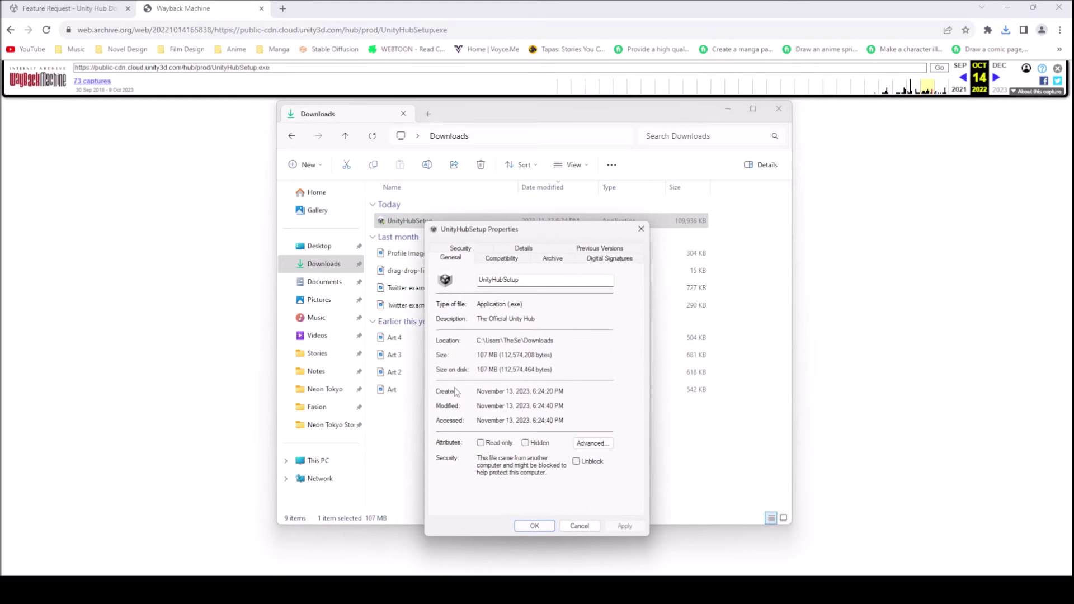
{"action": "left_click", "coordinate": [641, 229]}
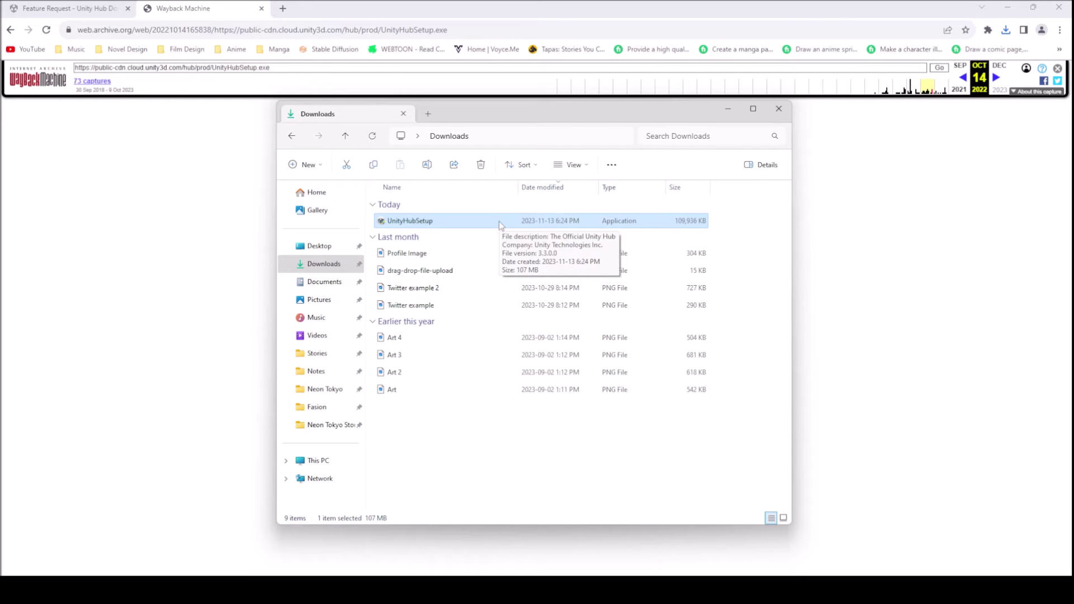
Delete UnityHubSetup from the Downloads folder and close the folder window
{"action": "right_click", "coordinate": [482, 223]}
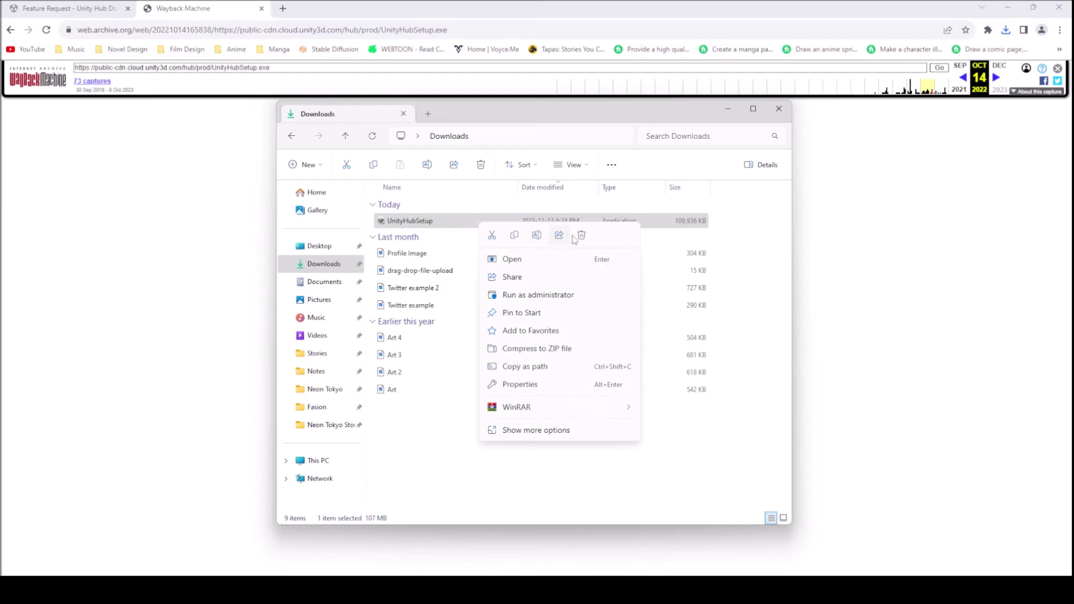
{"action": "left_click", "coordinate": [582, 236]}
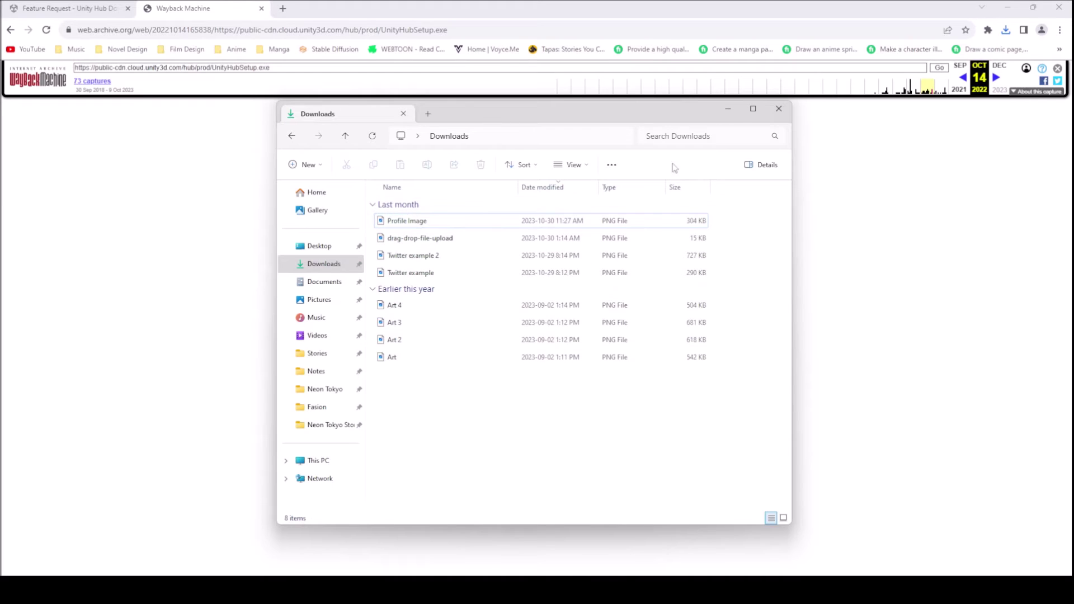
{"action": "left_click", "coordinate": [778, 109]}
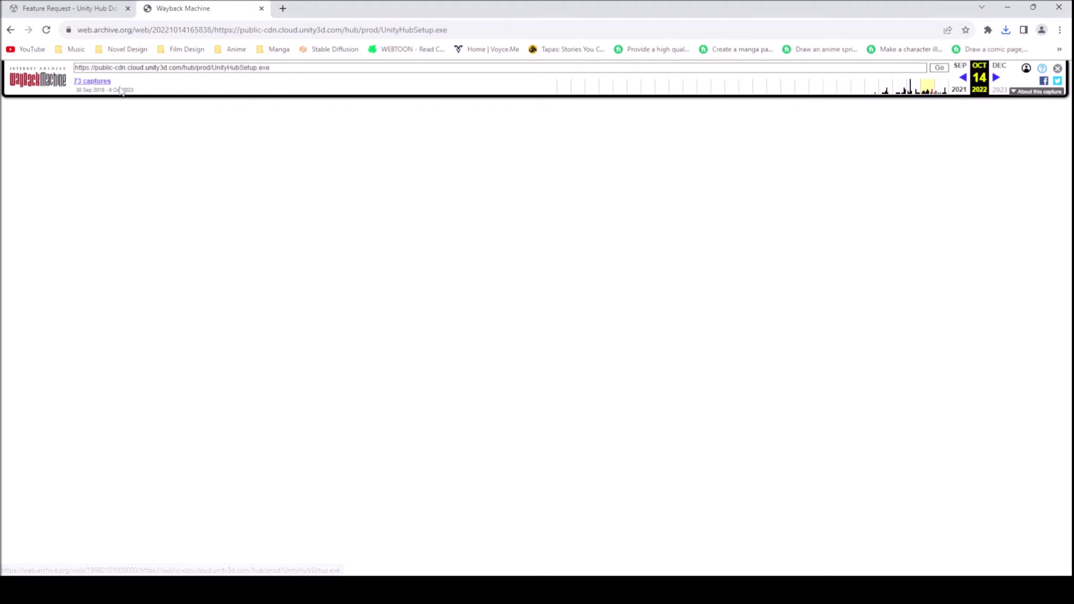
Return to the 2022 snapshot calendar, look over the other capture dates such as December 3, and close the Wayback Machine page
{"action": "left_click", "coordinate": [10, 30]}
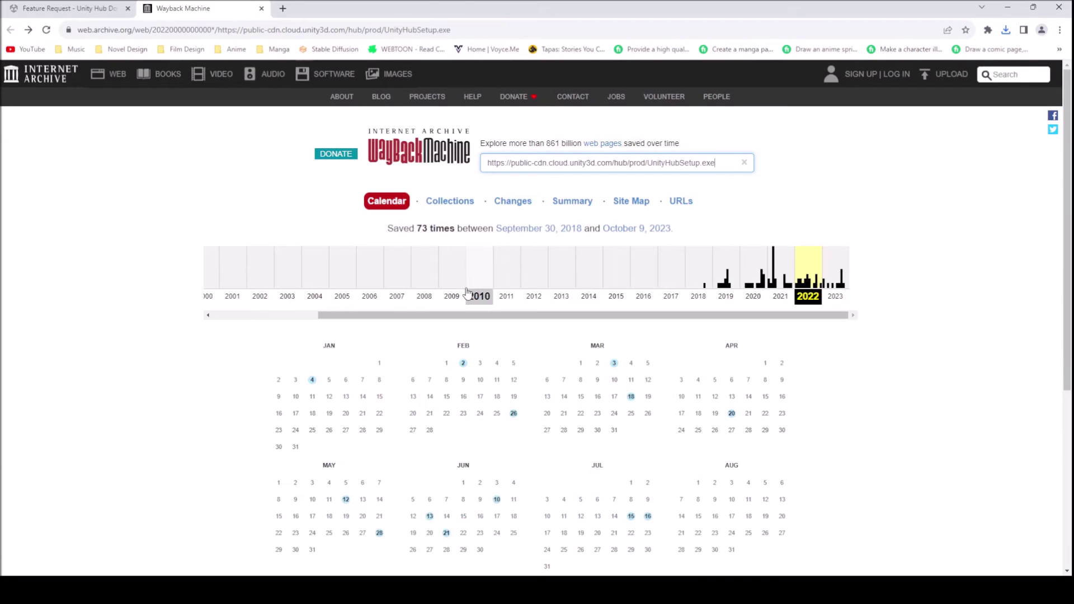
{"action": "scroll", "coordinate": [473, 287], "scroll_direction": "down", "scroll_amount": 5}
{"action": "mouse_move", "coordinate": [379, 253]}
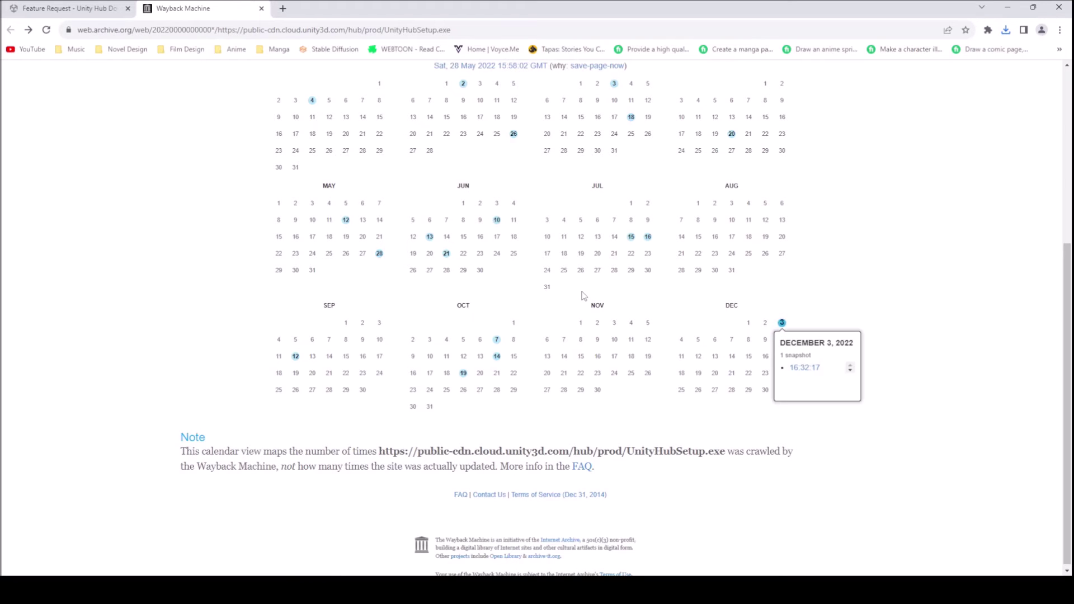
{"action": "left_click", "coordinate": [261, 9]}
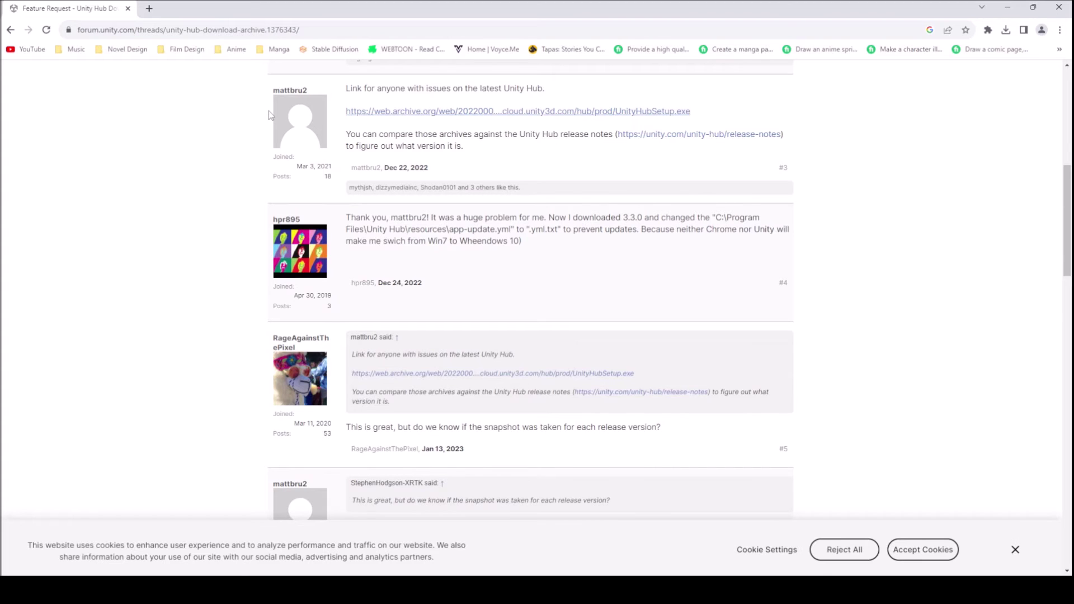
Review the Unity Hub Download Archive thread again, including the post with the archived UnityHubSetup.exe link
{"action": "scroll", "coordinate": [686, 283], "scroll_direction": "up", "scroll_amount": 8}
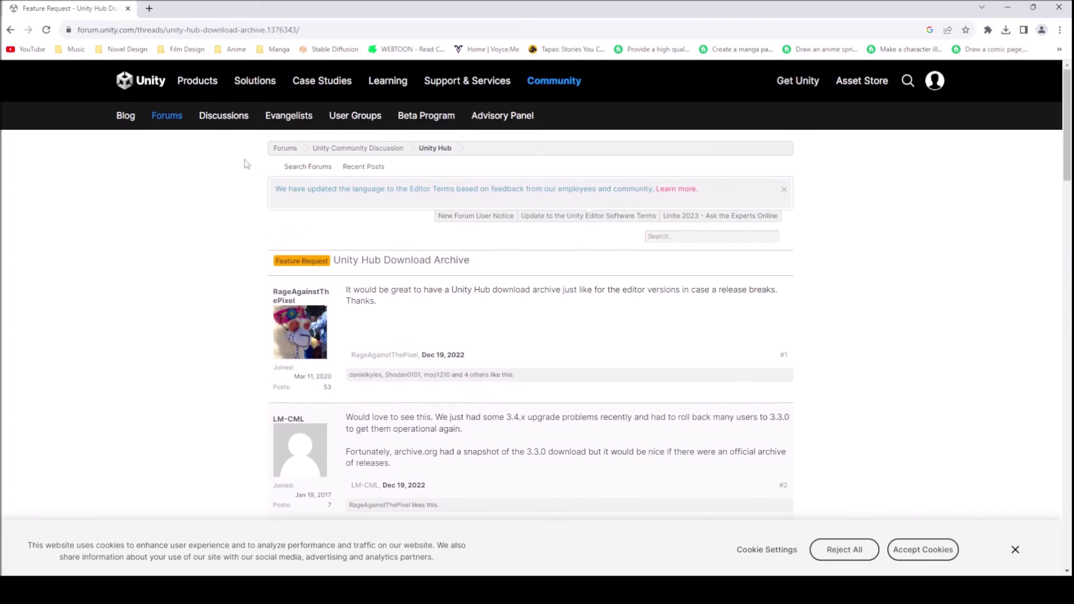
{"action": "scroll", "coordinate": [434, 159], "scroll_direction": "down", "scroll_amount": 5}
{"action": "scroll", "coordinate": [401, 152], "scroll_direction": "up", "scroll_amount": 3}
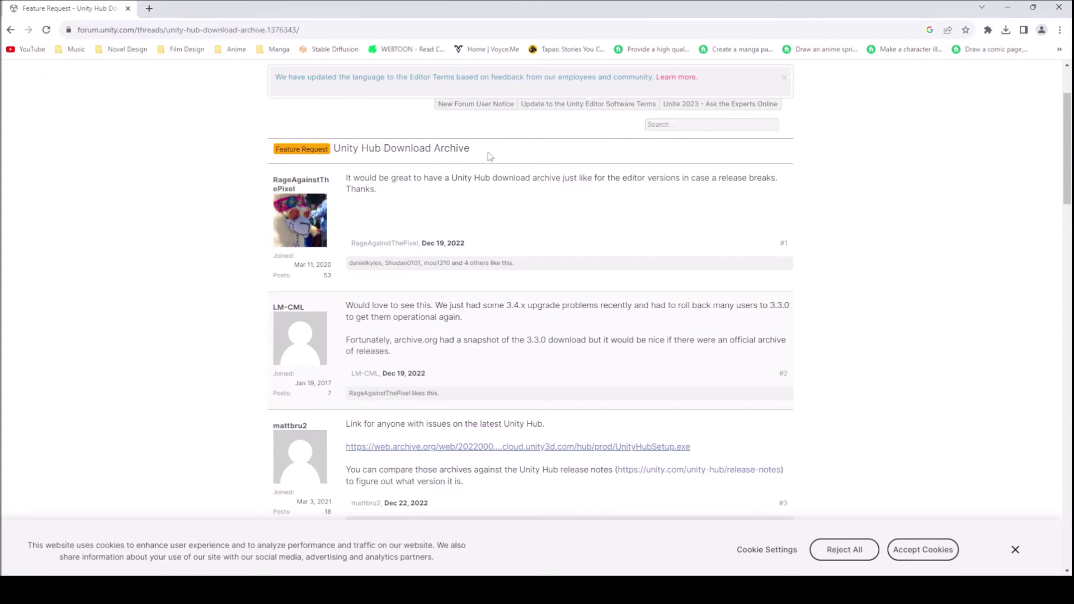
{"action": "scroll", "coordinate": [512, 190], "scroll_direction": "down", "scroll_amount": 4}
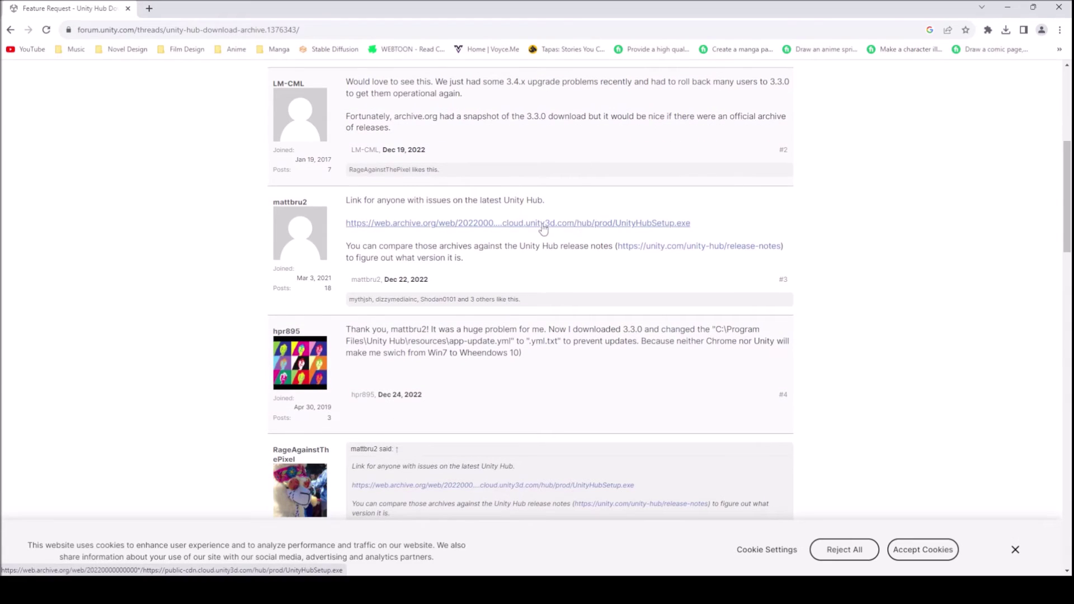
{"action": "scroll", "coordinate": [543, 228], "scroll_direction": "down", "scroll_amount": 7}
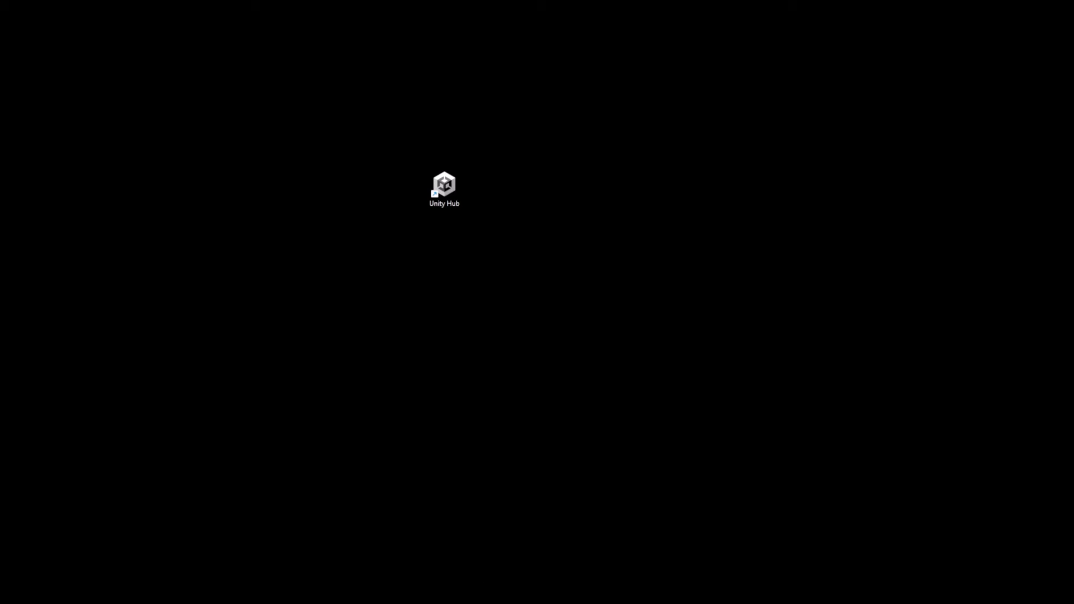
Find Windows Defender Firewall through the system search and open its list of allowed apps and features
{"action": "key", "text": "super+s"}
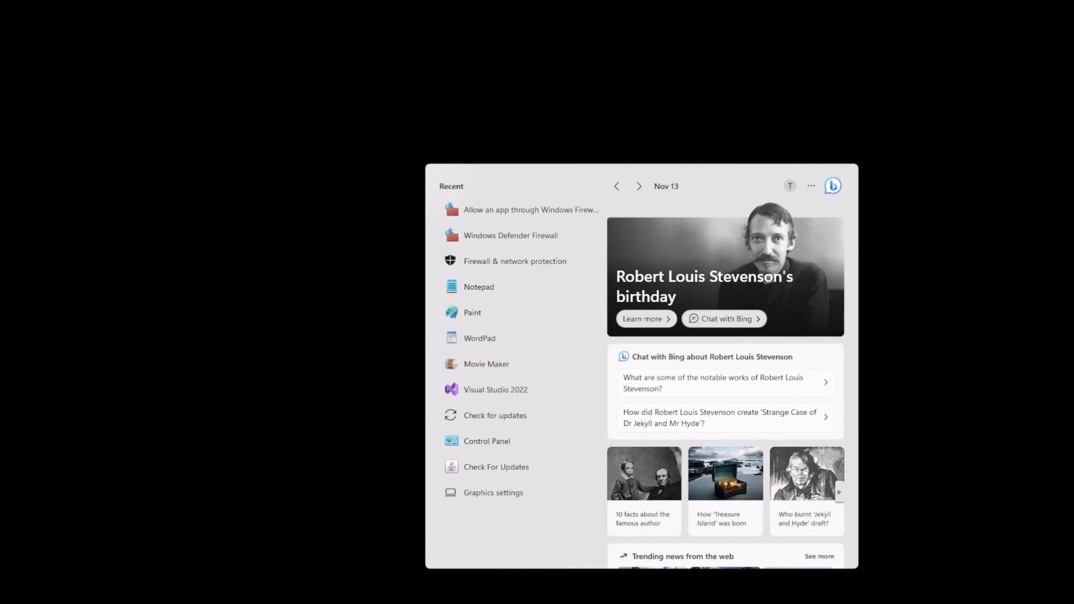
{"action": "type", "text": "all"}
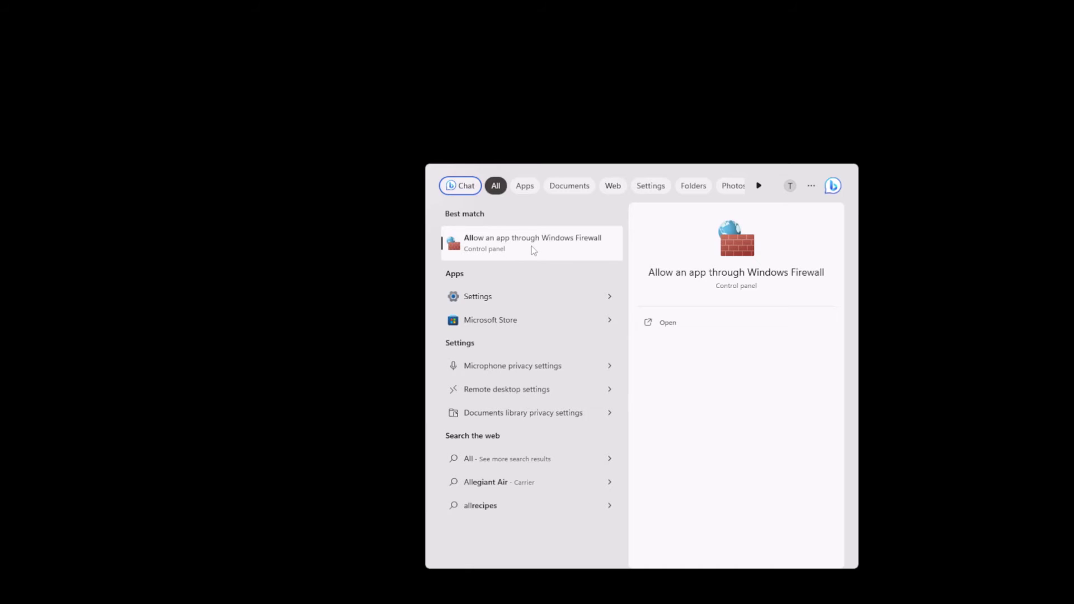
{"action": "key", "text": "BackSpace"}
{"action": "key", "text": "BackSpace"}
{"action": "key", "text": "BackSpace"}
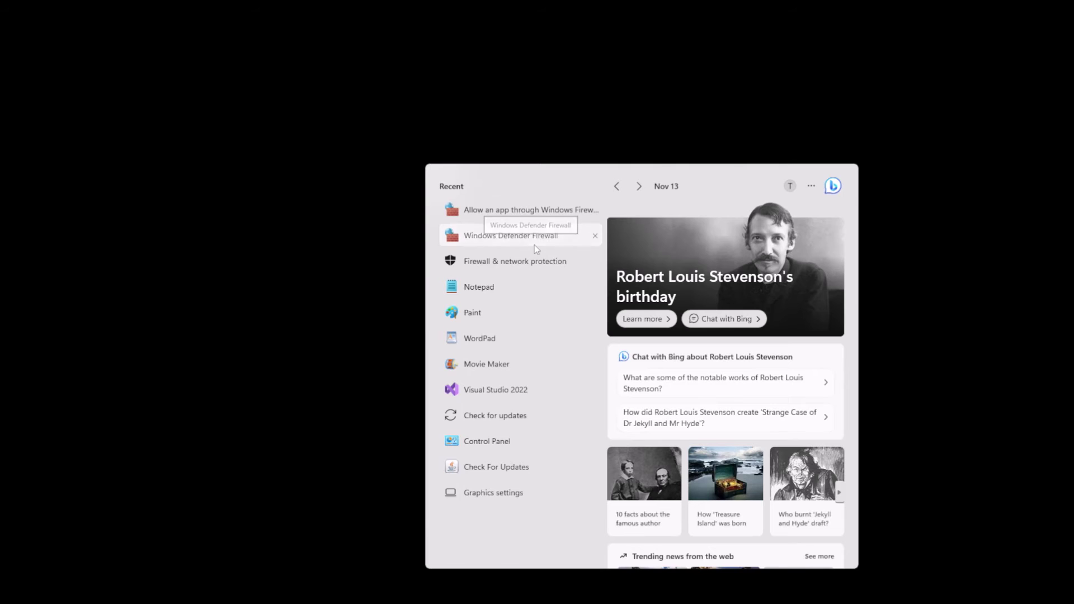
{"action": "left_click", "coordinate": [535, 245]}
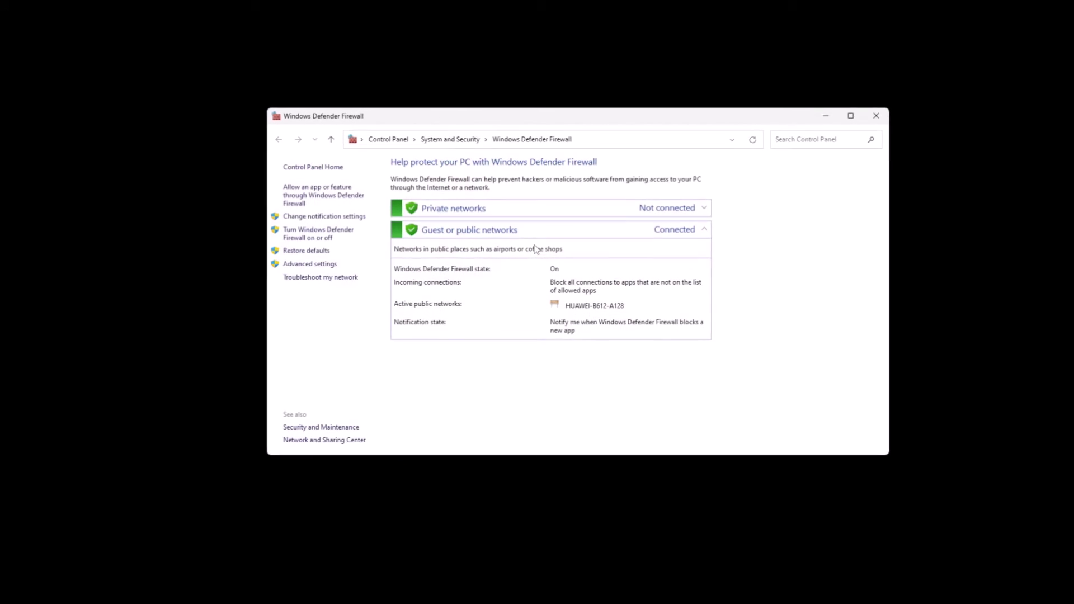
{"action": "left_click", "coordinate": [313, 200]}
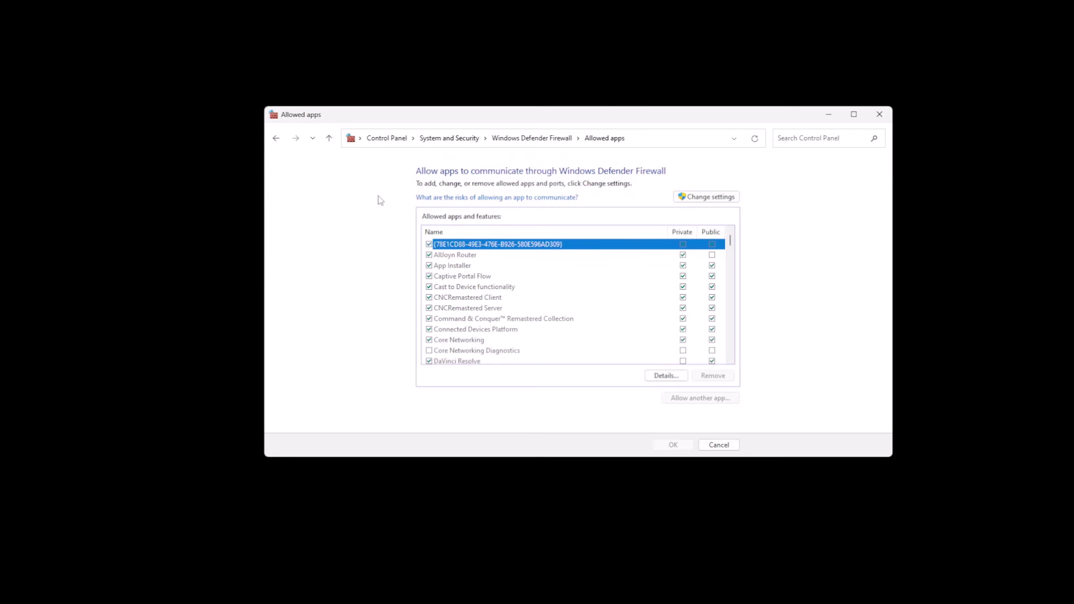
Look through the allowed apps for the Unity Editor entries and their private and public network permissions, and close the window
{"action": "scroll", "coordinate": [480, 323], "scroll_direction": "down", "scroll_amount": 4}
{"action": "scroll", "coordinate": [481, 318], "scroll_direction": "down", "scroll_amount": 20}
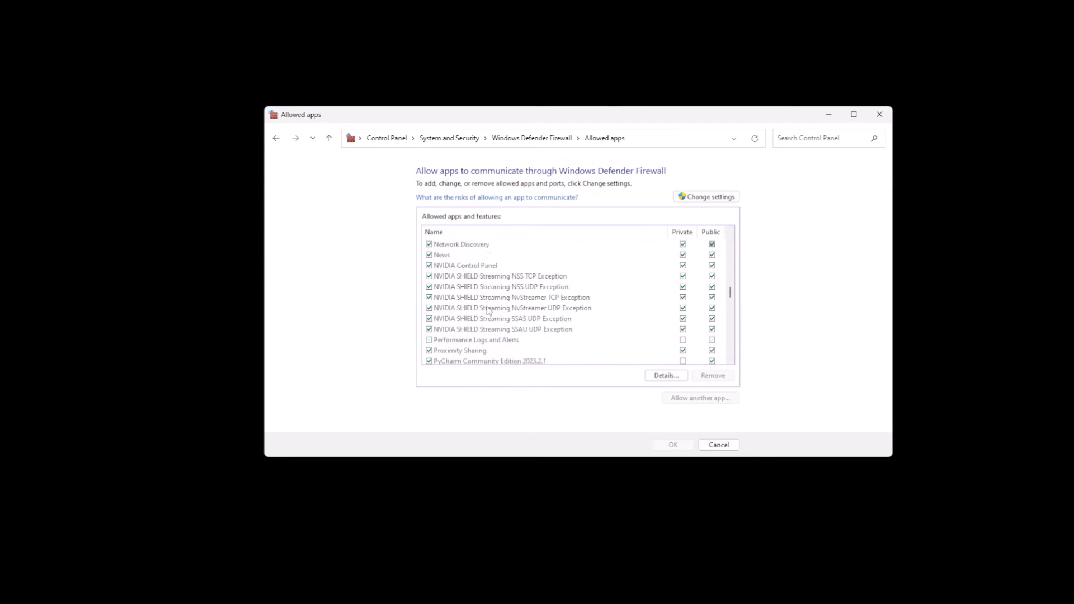
{"action": "scroll", "coordinate": [488, 309], "scroll_direction": "down", "scroll_amount": 4}
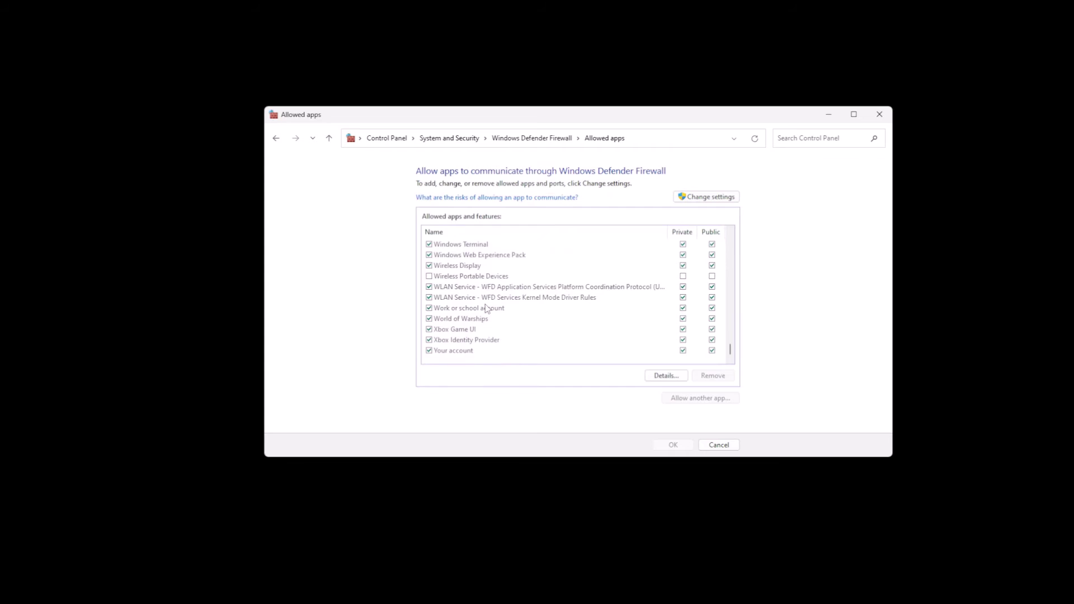
{"action": "scroll", "coordinate": [486, 308], "scroll_direction": "up", "scroll_amount": 4}
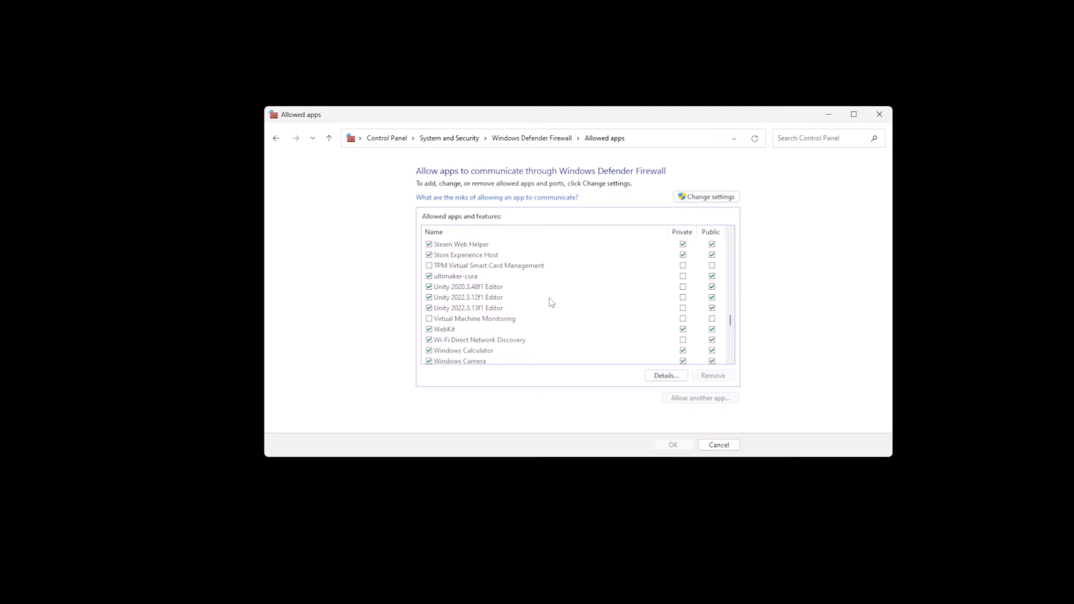
{"action": "scroll", "coordinate": [551, 303], "scroll_direction": "up", "scroll_amount": 20}
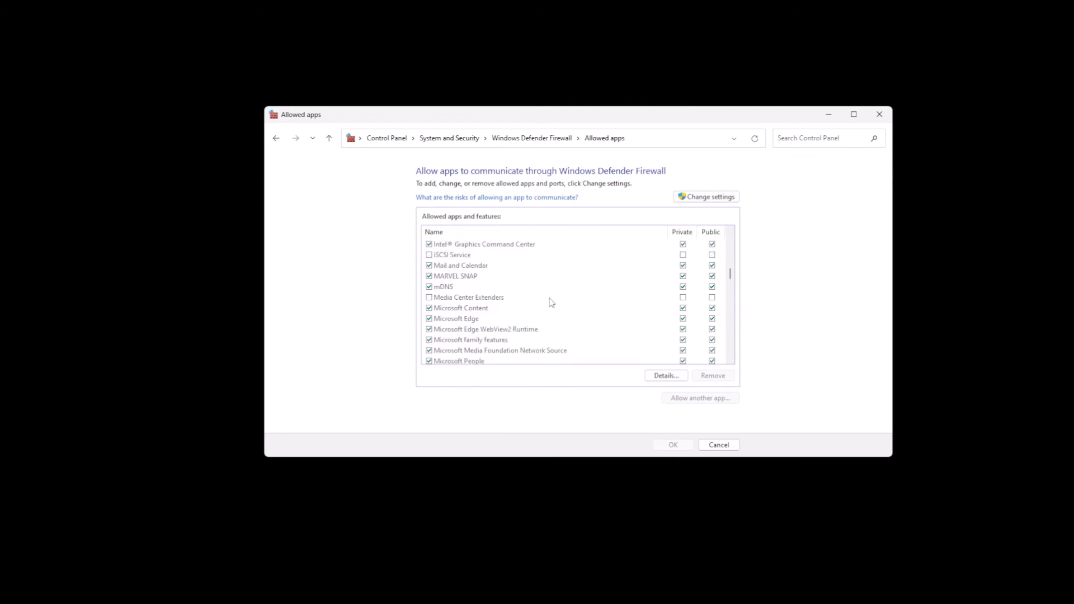
{"action": "key", "text": "Home"}
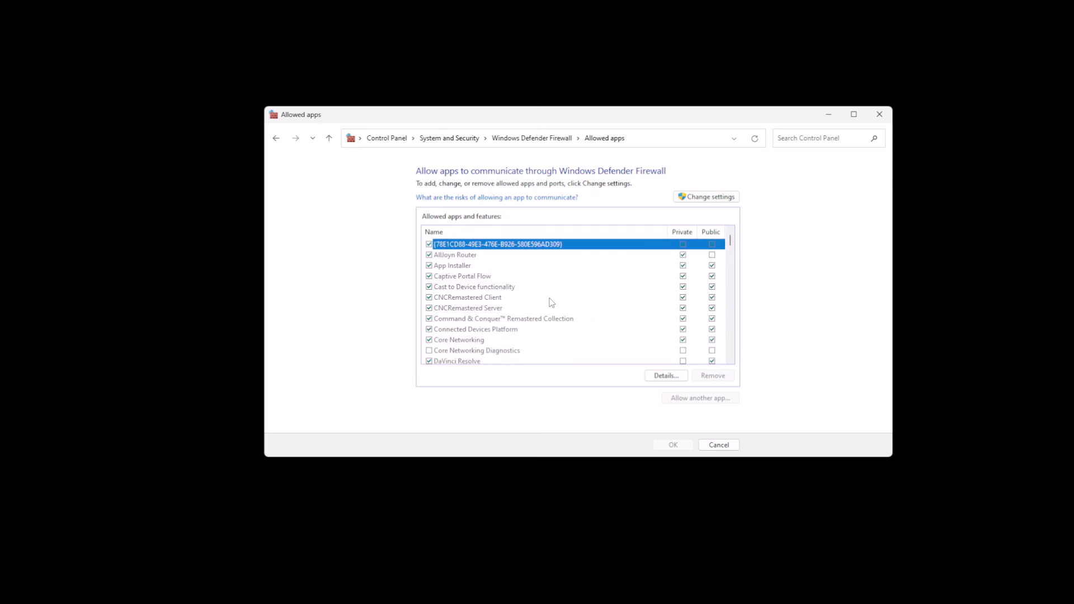
{"action": "left_click", "coordinate": [886, 116]}
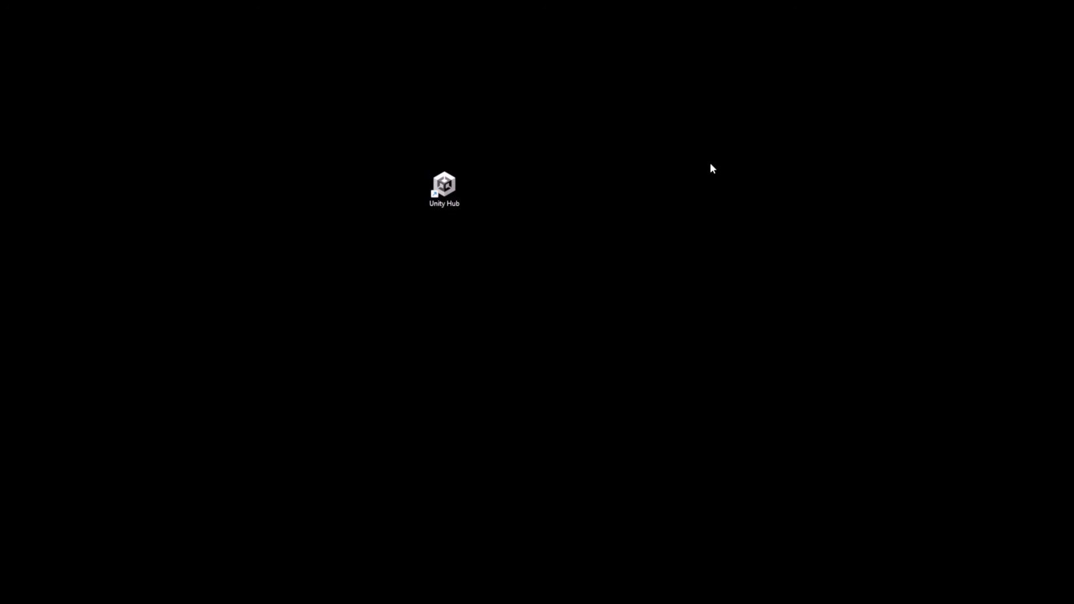
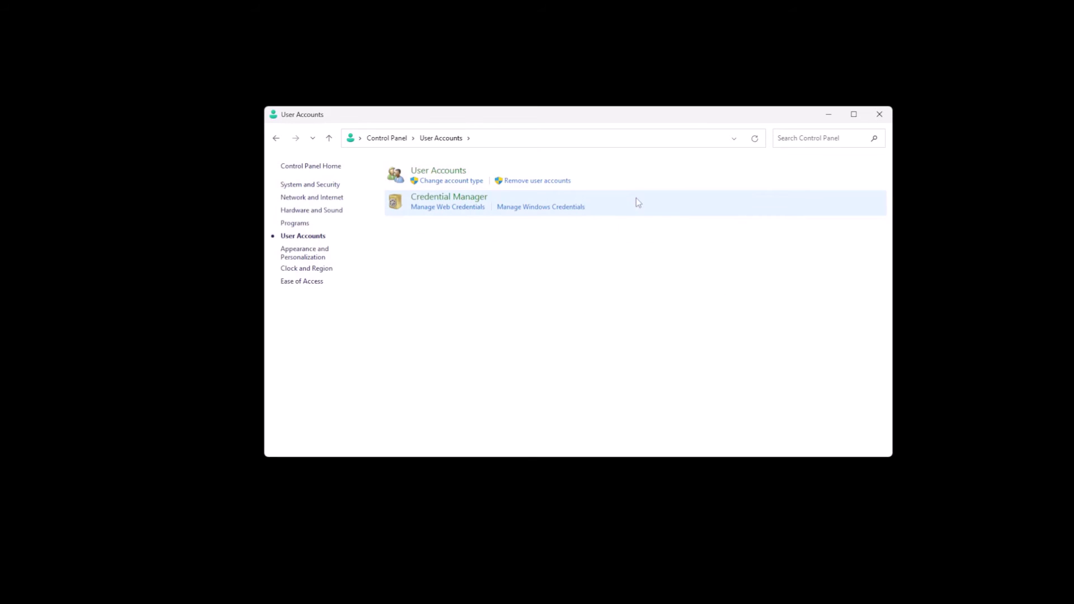
Open the User Account Control settings for the user account and apply the Never notify level
{"action": "left_click", "coordinate": [460, 172]}
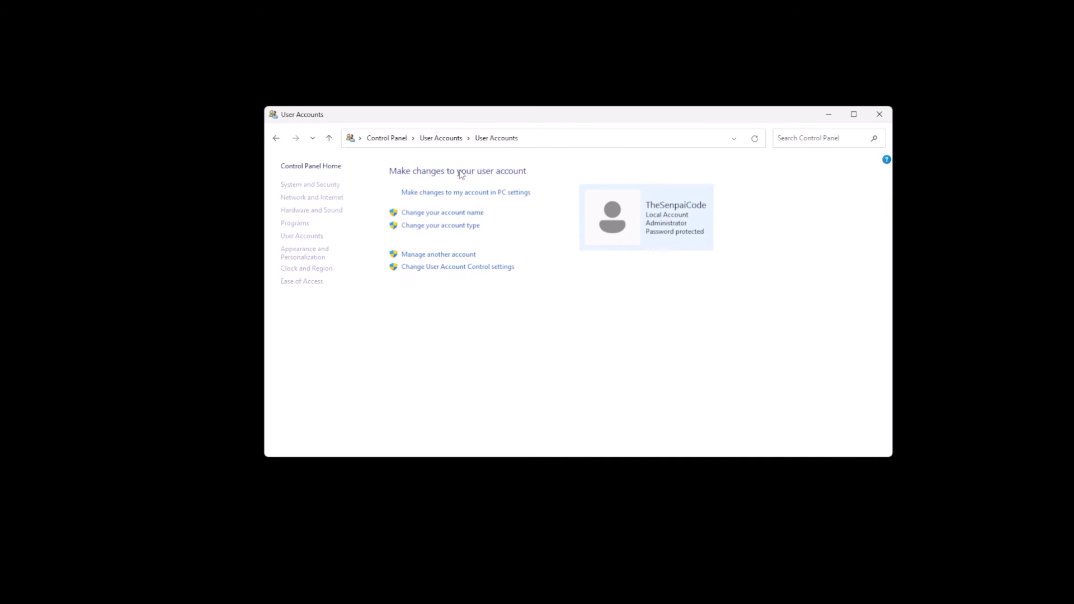
{"action": "left_click", "coordinate": [443, 267]}
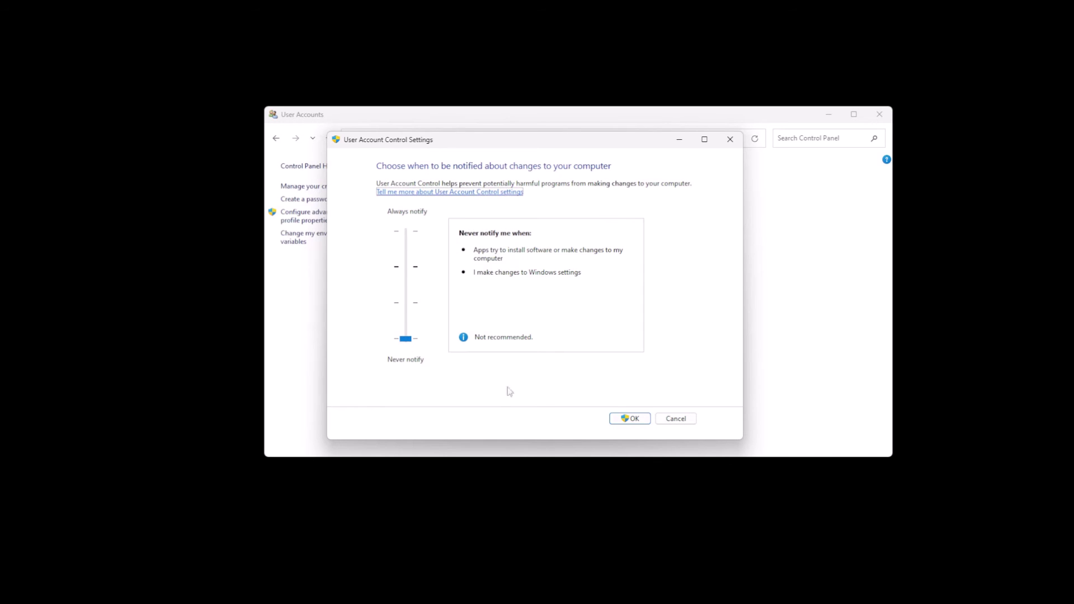
{"action": "left_click", "coordinate": [630, 419]}
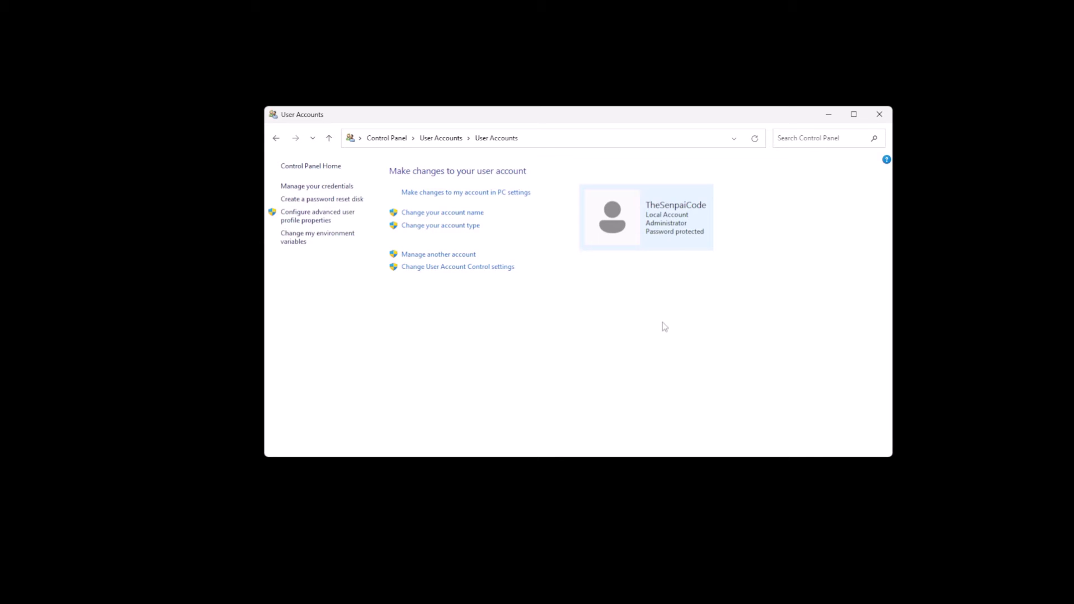
Check the account type options of the current user account and close the User Accounts window
{"action": "left_click", "coordinate": [433, 227]}
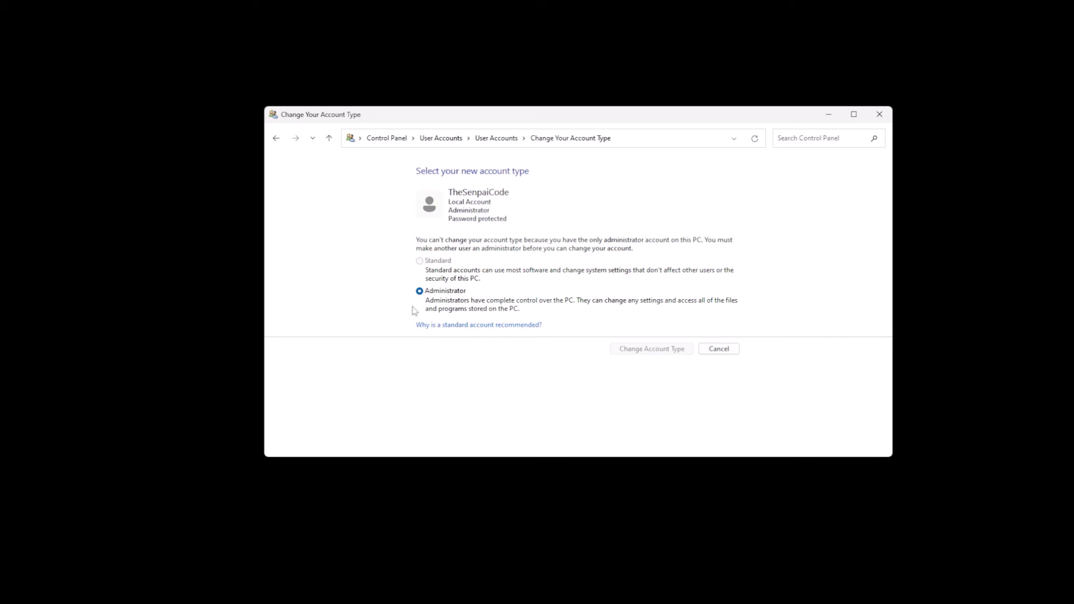
{"action": "left_click", "coordinate": [277, 138]}
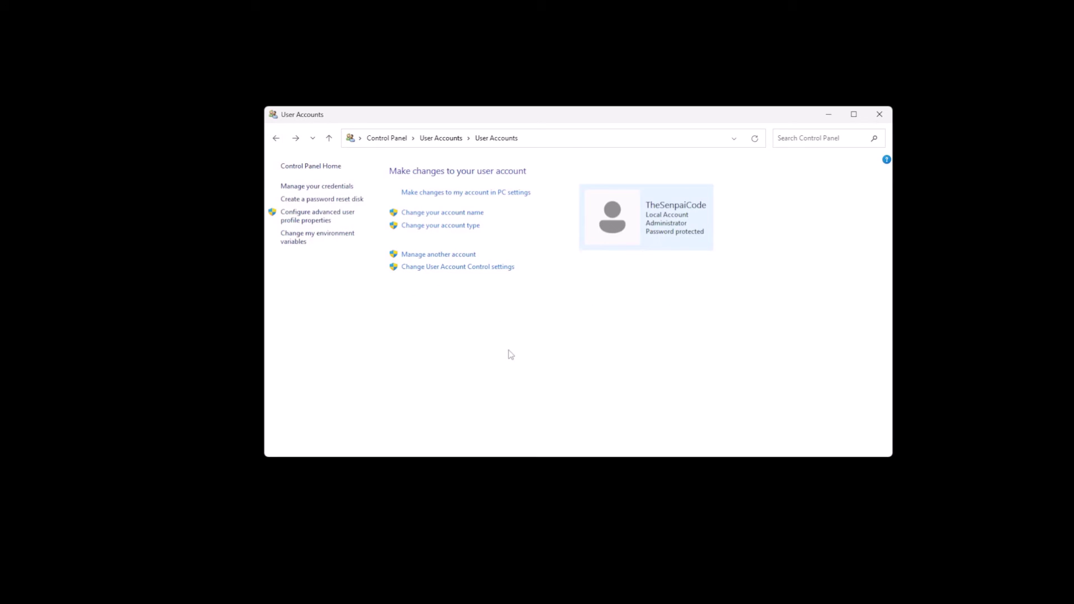
{"action": "left_click", "coordinate": [880, 115]}
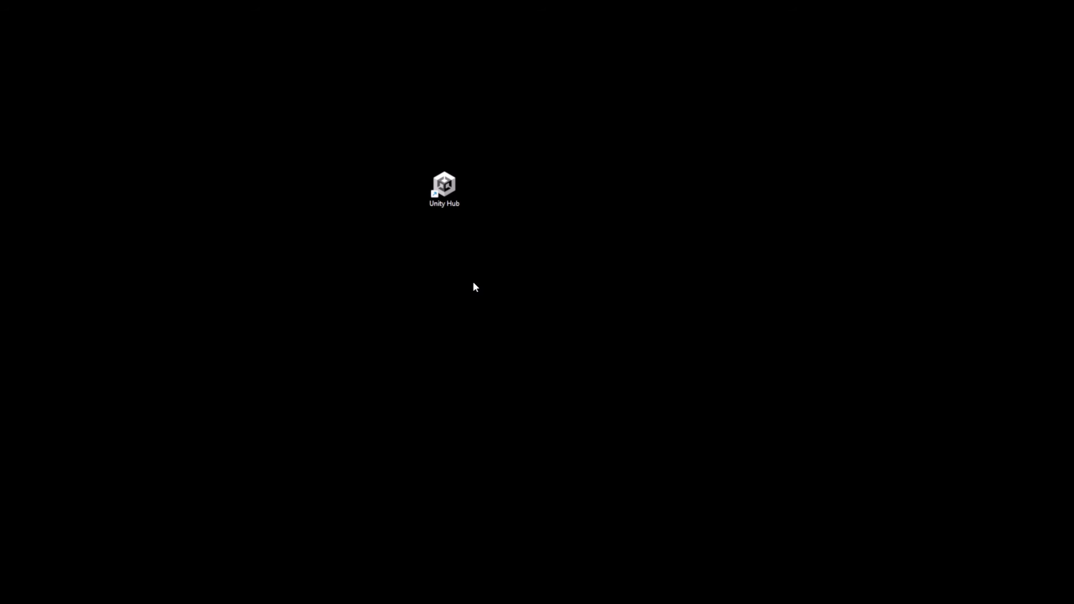
{"action": "right_click", "coordinate": [452, 188]}
{"action": "left_click", "coordinate": [754, 245]}
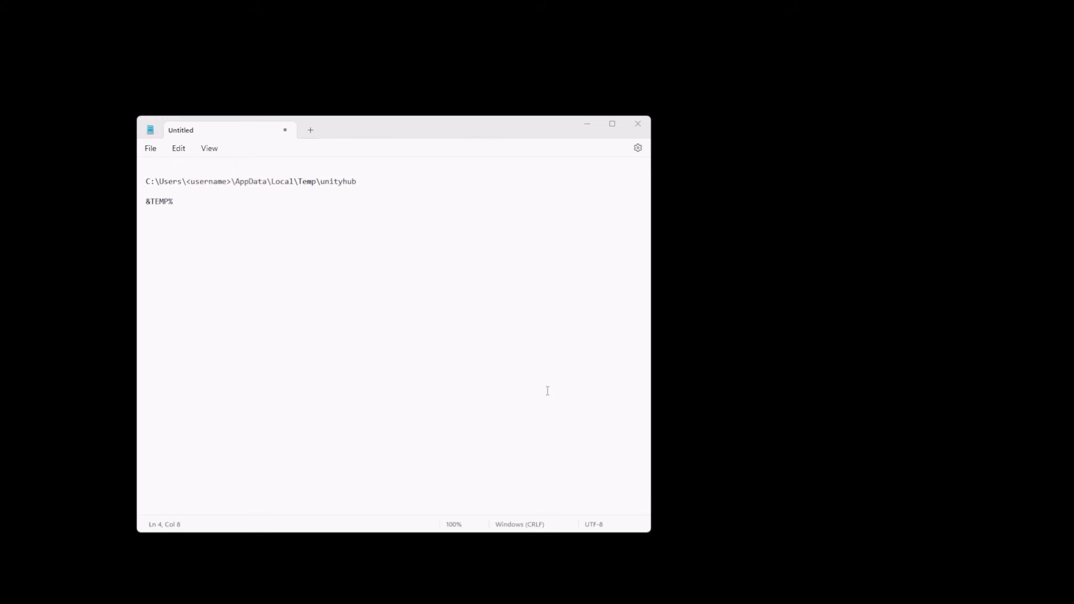
Search the system for %temp% and open the matching temporary files folder
{"action": "left_click", "coordinate": [494, 574]}
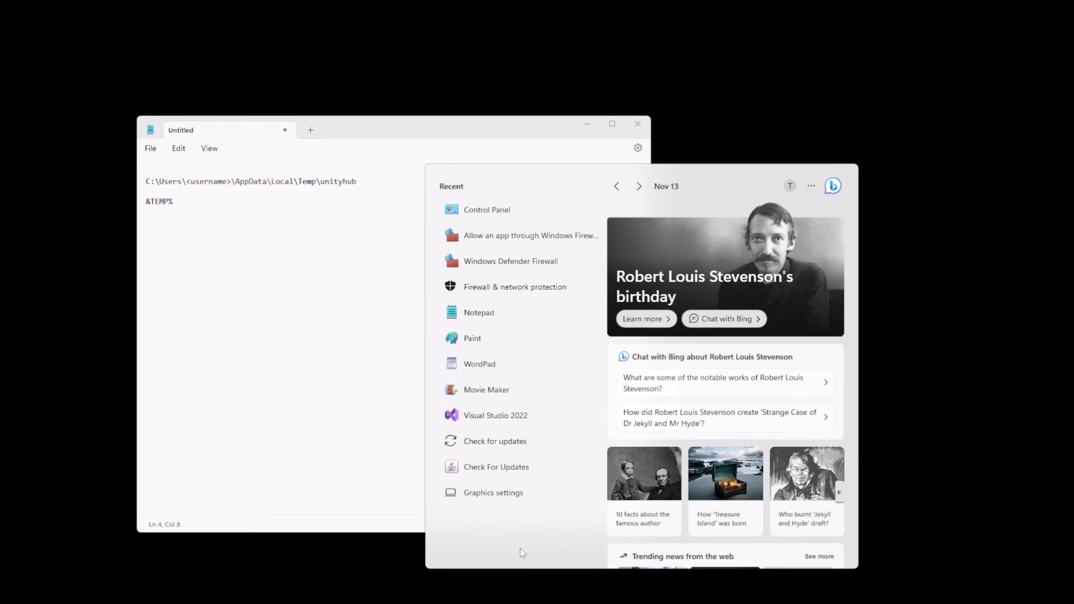
{"action": "type", "text": "%temp%"}
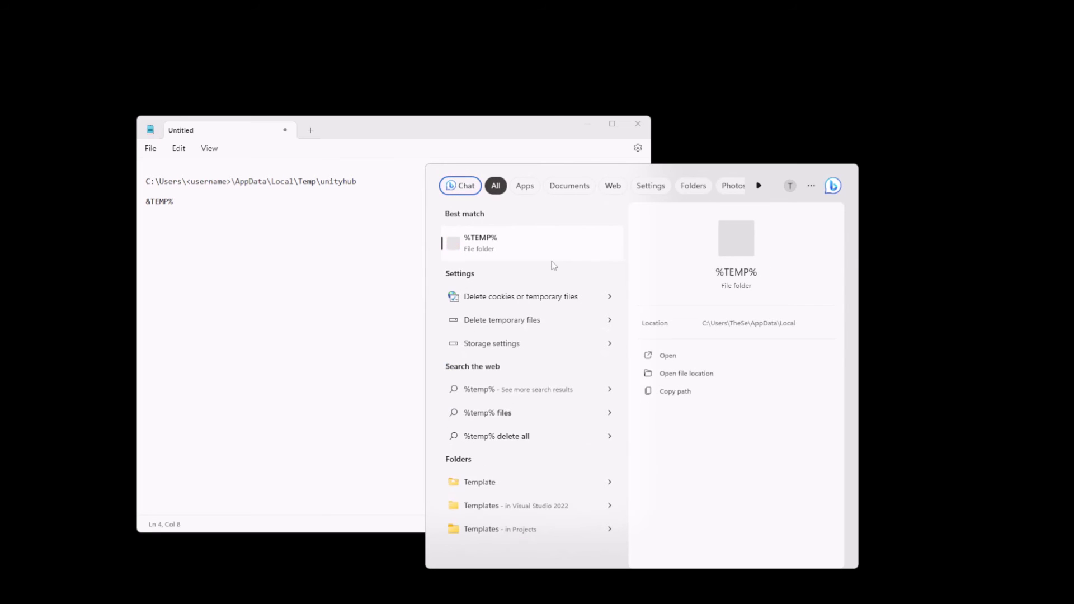
{"action": "left_click", "coordinate": [533, 252]}
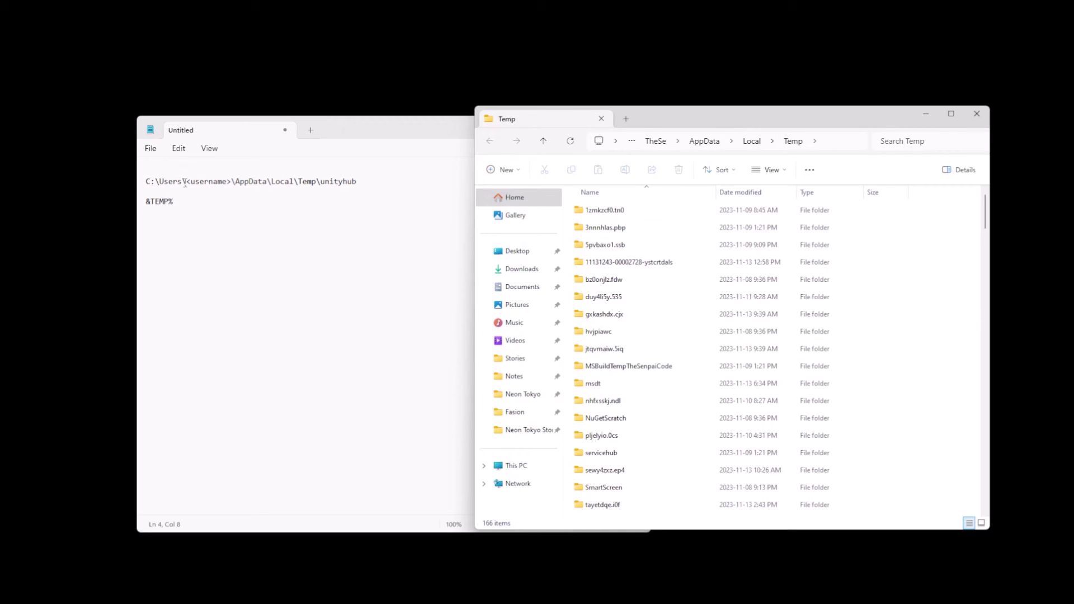
Shorten the noted path to C:\Users\<username>\AppData\Local\Temp and return to the Temp folder window
{"action": "left_click_drag", "start_coordinate": [362, 181], "coordinate": [315, 183]}
{"action": "key", "text": "BackSpace"}
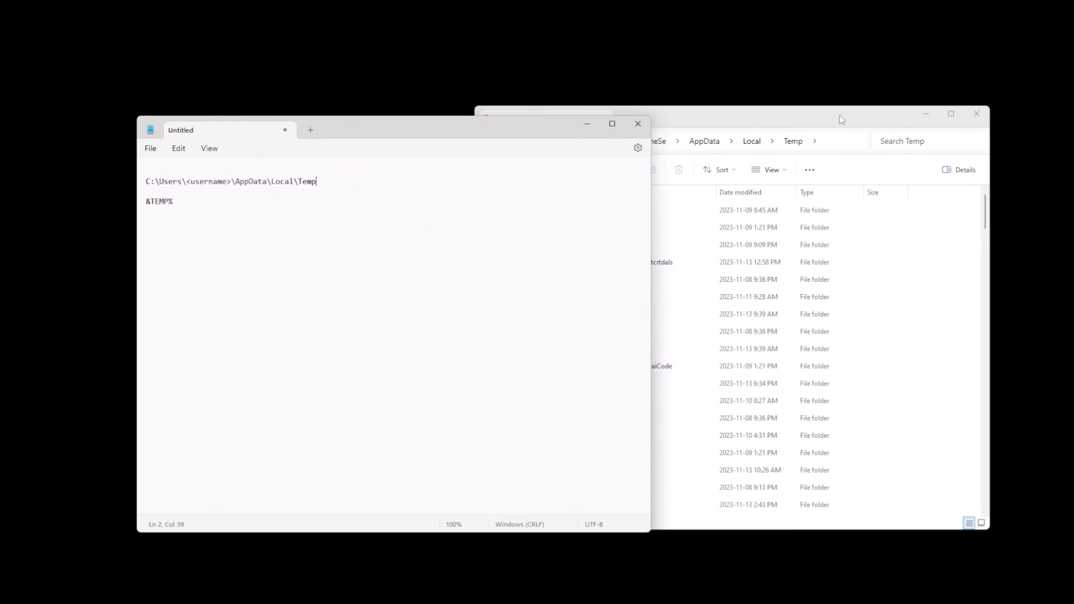
{"action": "left_click", "coordinate": [784, 111]}
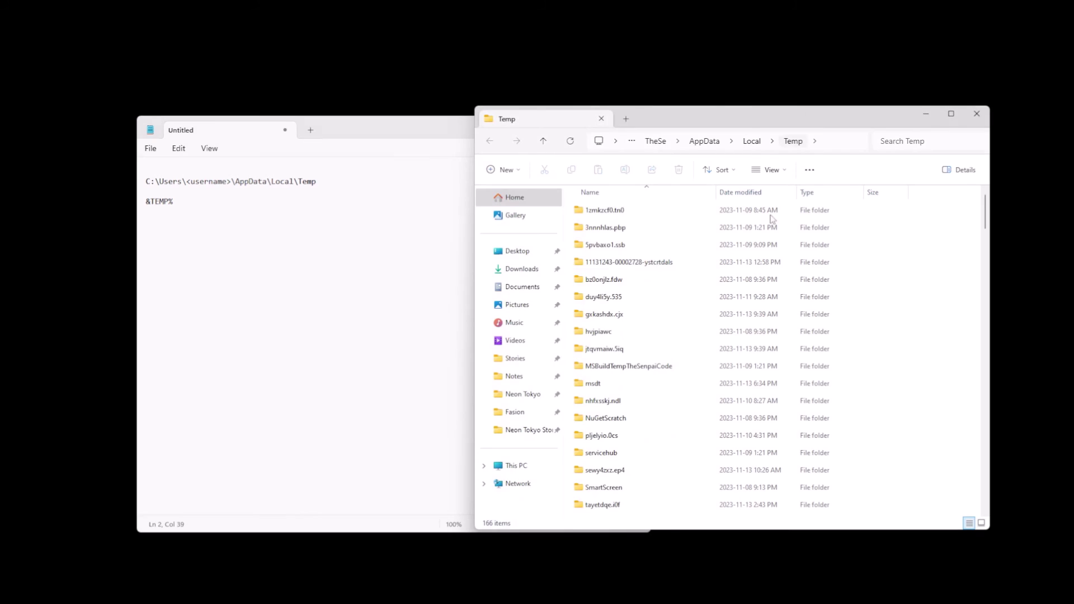
Delete all files and folders in the Temp folder and close the folder window
{"action": "left_click", "coordinate": [574, 211]}
{"action": "key", "text": "ctrl+a"}
{"action": "scroll", "coordinate": [574, 210], "scroll_direction": "down", "scroll_amount": 20}
{"action": "left_click_drag", "start_coordinate": [817, 517], "coordinate": [817, 520]}
{"action": "scroll", "coordinate": [635, 321], "scroll_direction": "up", "scroll_amount": 5}
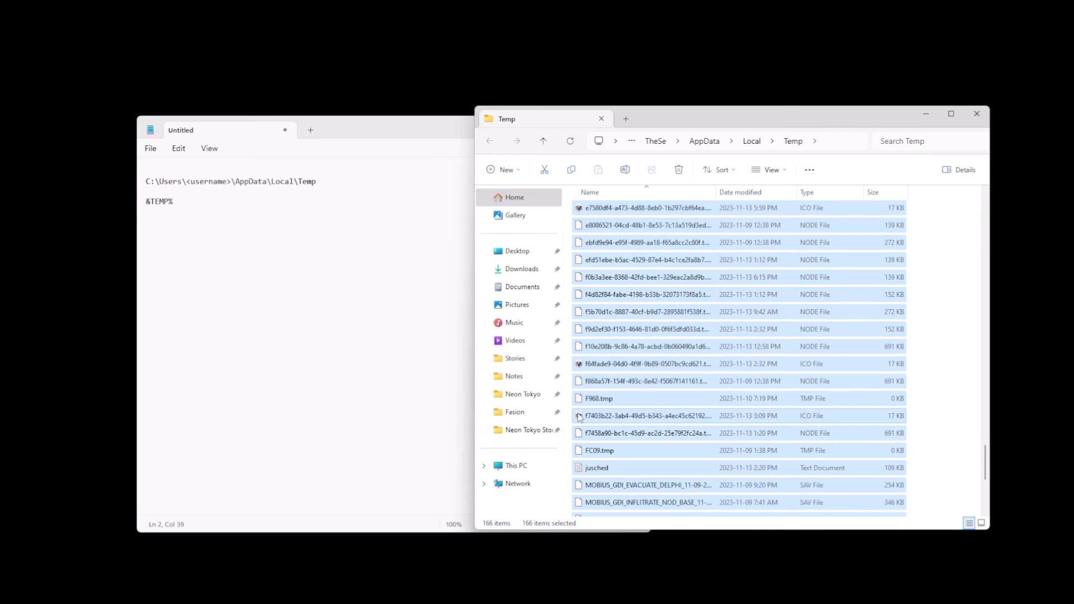
{"action": "scroll", "coordinate": [607, 415], "scroll_direction": "up", "scroll_amount": 1}
{"action": "scroll", "coordinate": [609, 414], "scroll_direction": "up", "scroll_amount": 8}
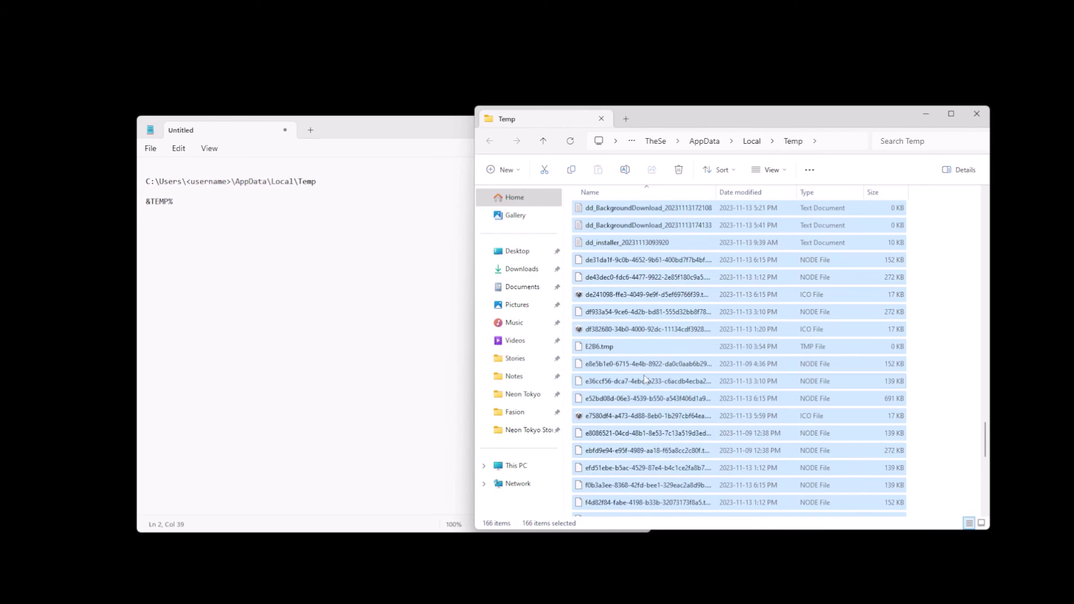
{"action": "scroll", "coordinate": [648, 365], "scroll_direction": "up", "scroll_amount": 12}
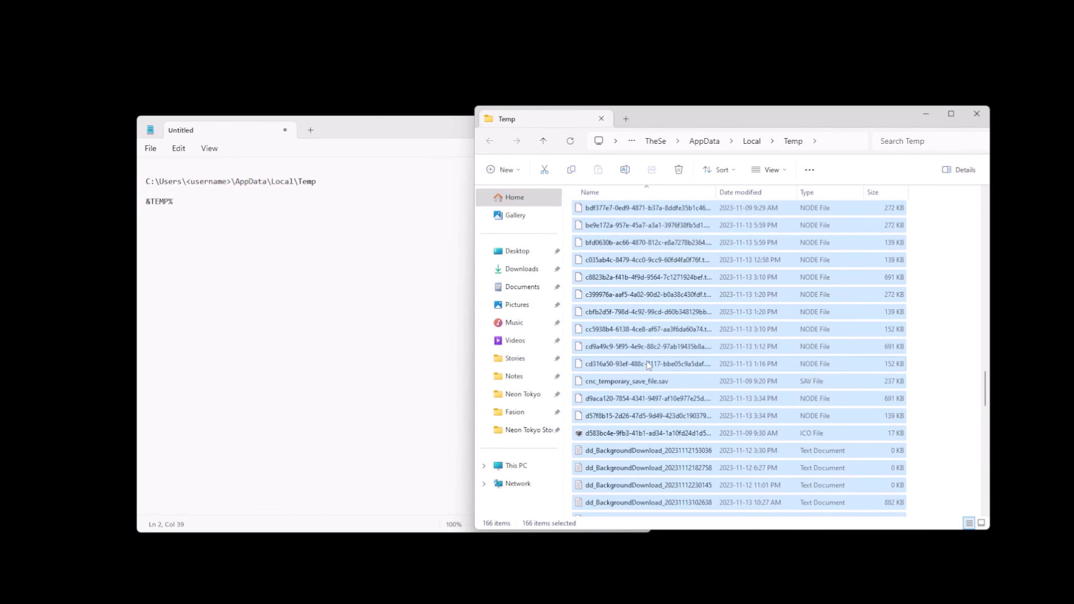
{"action": "scroll", "coordinate": [647, 365], "scroll_direction": "up", "scroll_amount": 12}
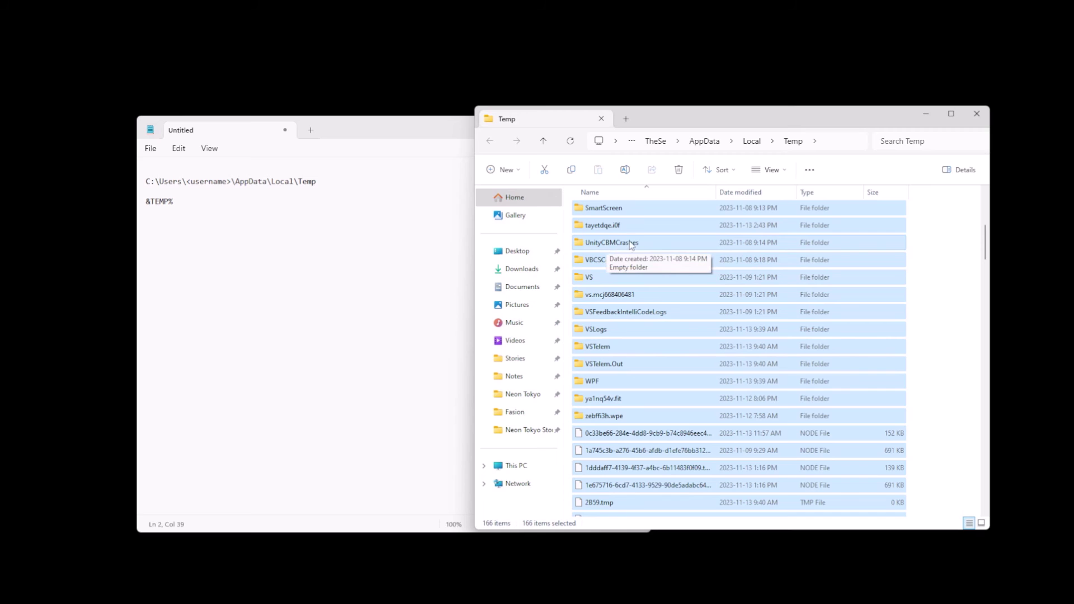
{"action": "right_click", "coordinate": [630, 244]}
{"action": "left_click", "coordinate": [709, 253]}
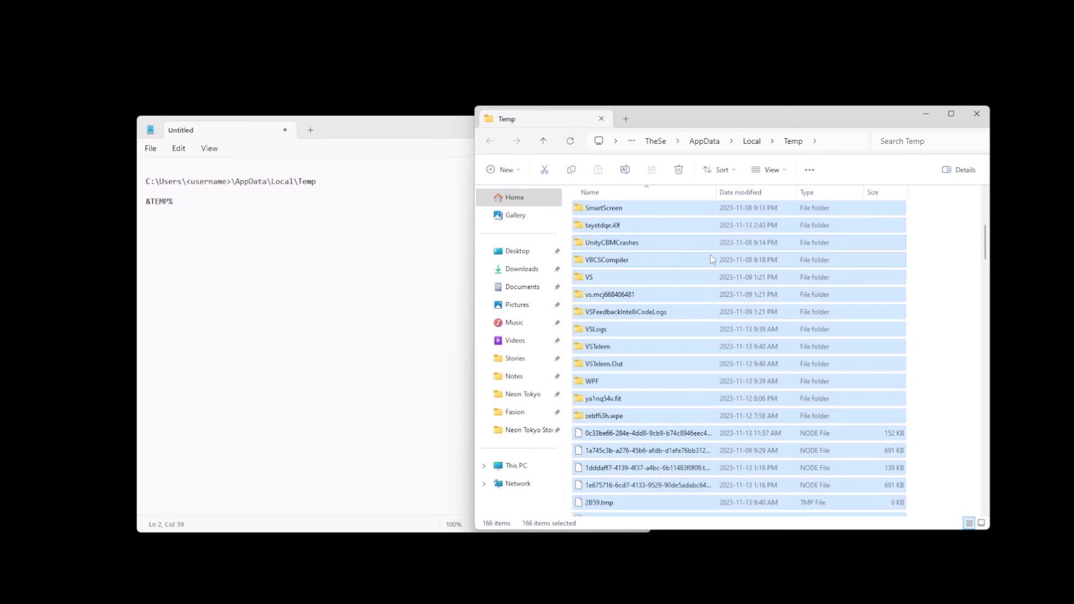
{"action": "left_click", "coordinate": [977, 114]}
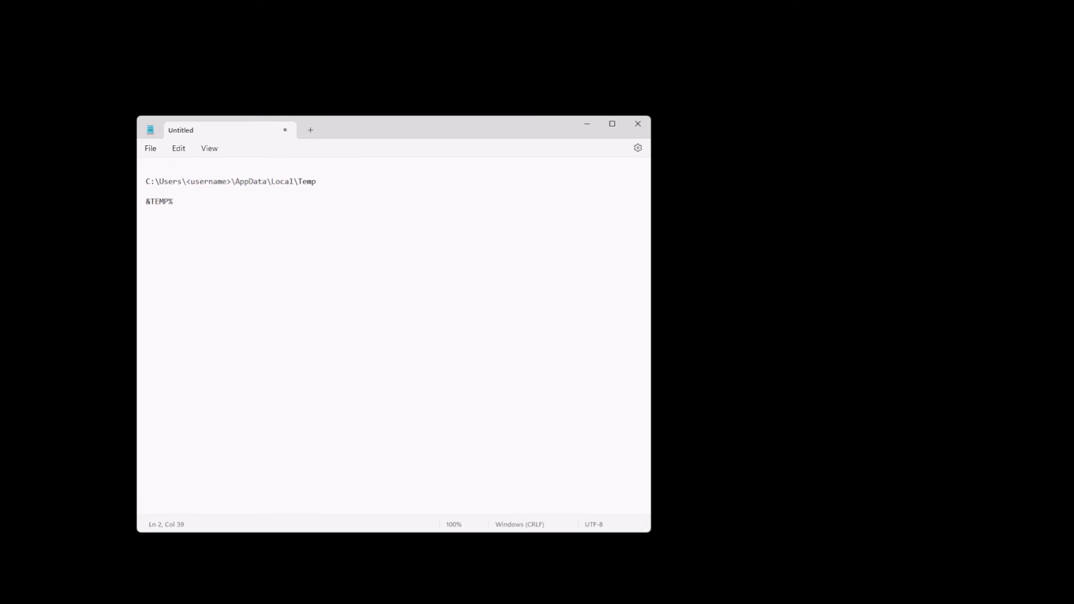
Permanently delete all items in the Recycle Bin and close its window
{"action": "left_click_drag", "start_coordinate": [895, 52], "coordinate": [616, 25]}
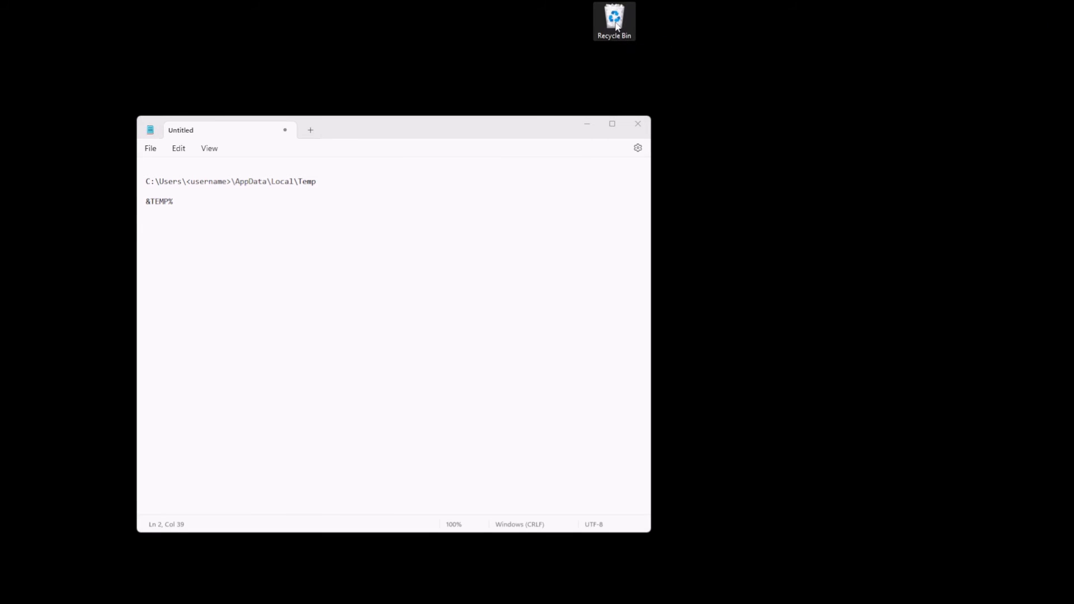
{"action": "double_click", "coordinate": [616, 25]}
{"action": "left_click_drag", "start_coordinate": [572, 211], "coordinate": [761, 507]}
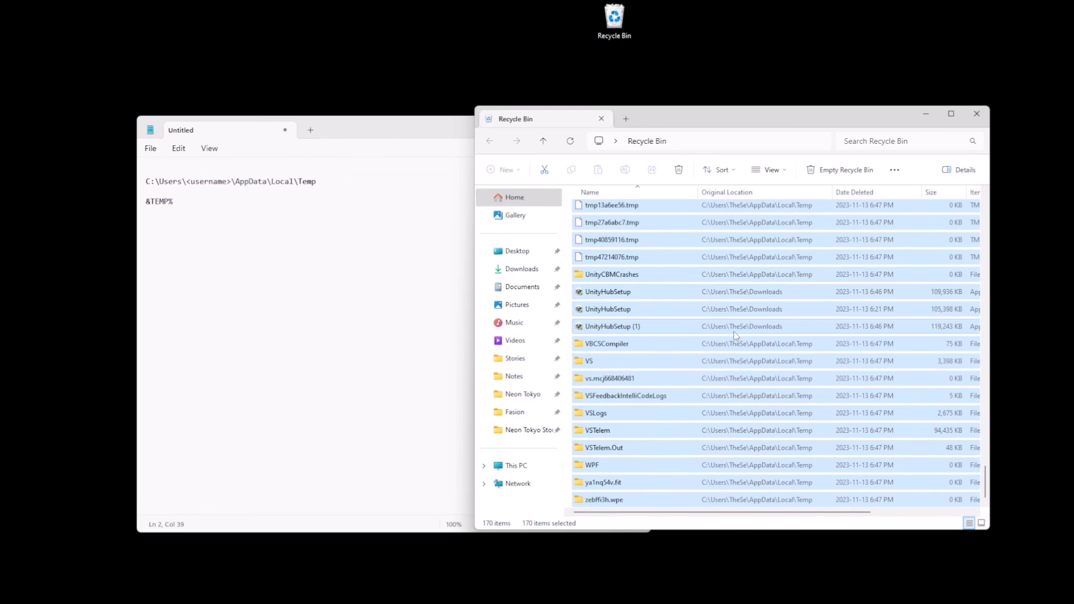
{"action": "right_click", "coordinate": [614, 332]}
{"action": "left_click", "coordinate": [646, 343]}
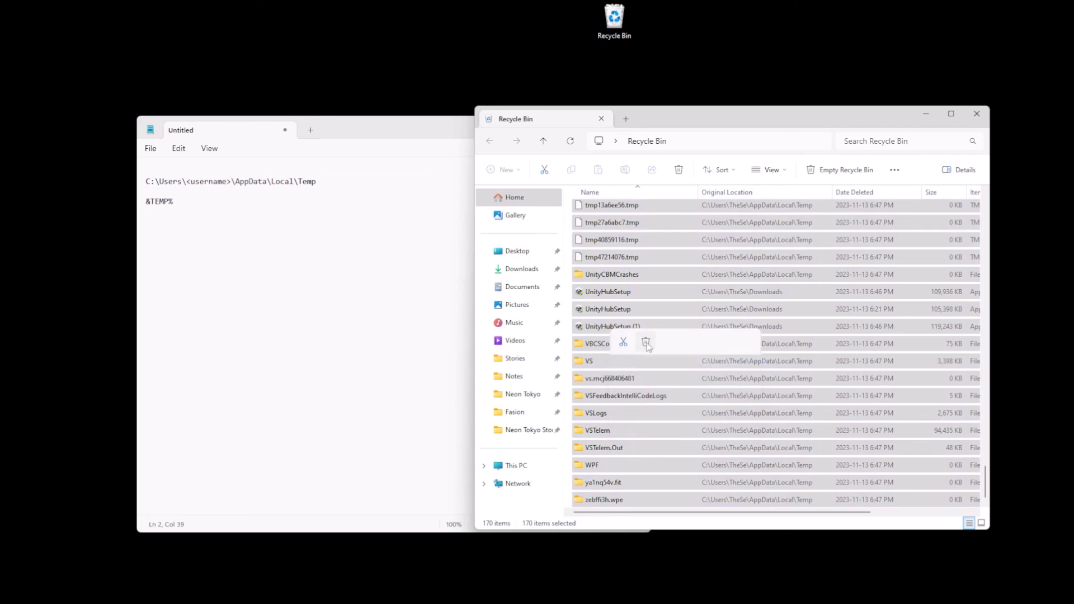
{"action": "left_click", "coordinate": [580, 302]}
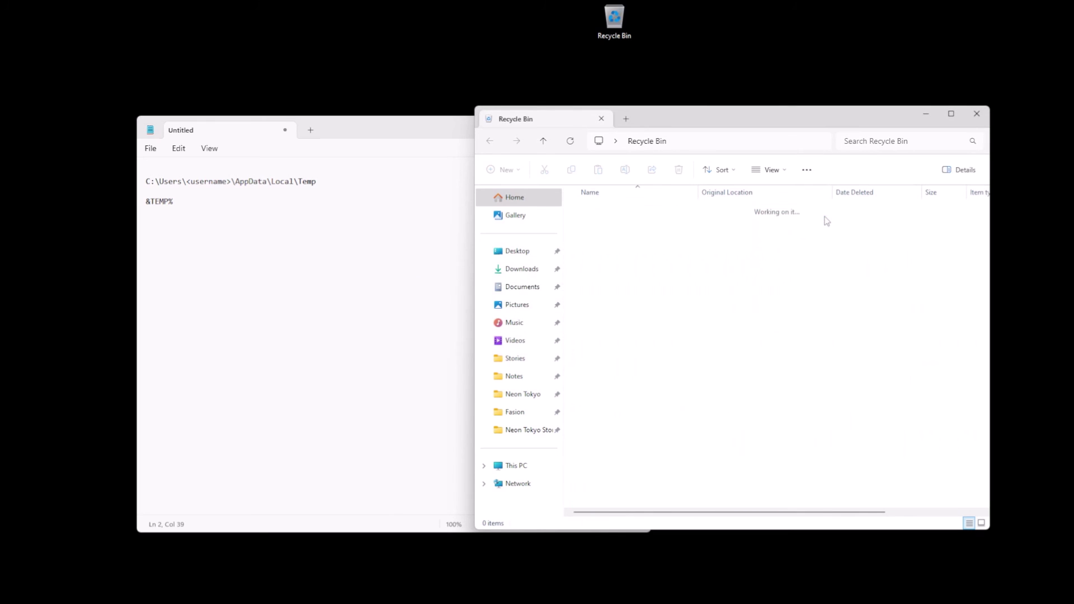
{"action": "left_click", "coordinate": [977, 114]}
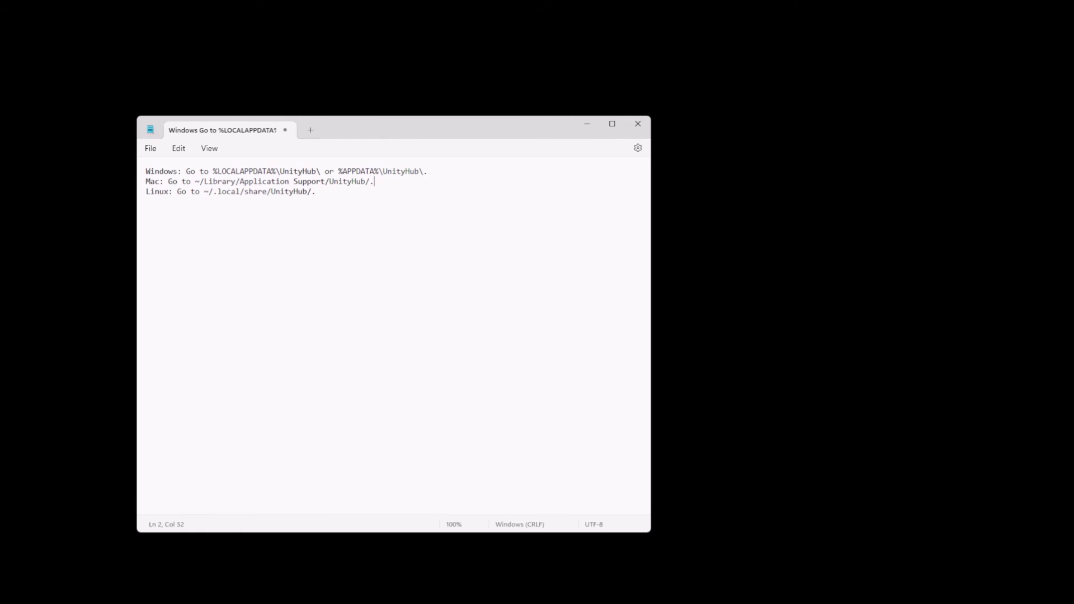
Bring up the existing UnityHub folder window, close it, and open a new File Explorer window
{"action": "mouse_move", "coordinate": [560, 592]}
{"action": "left_click", "coordinate": [561, 549]}
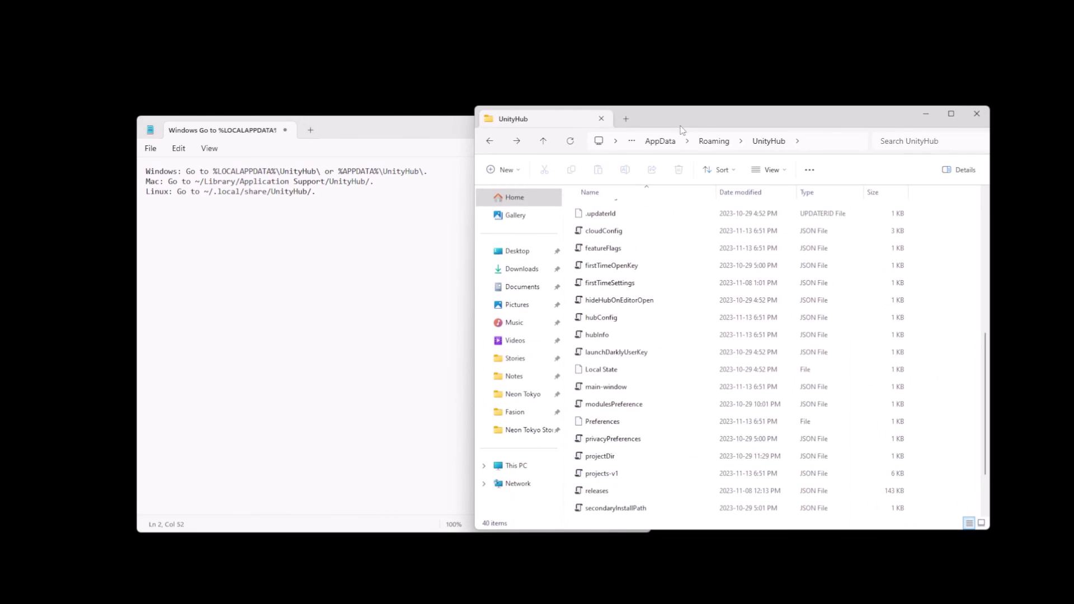
{"action": "left_click", "coordinate": [977, 114]}
{"action": "key", "text": "super+e"}
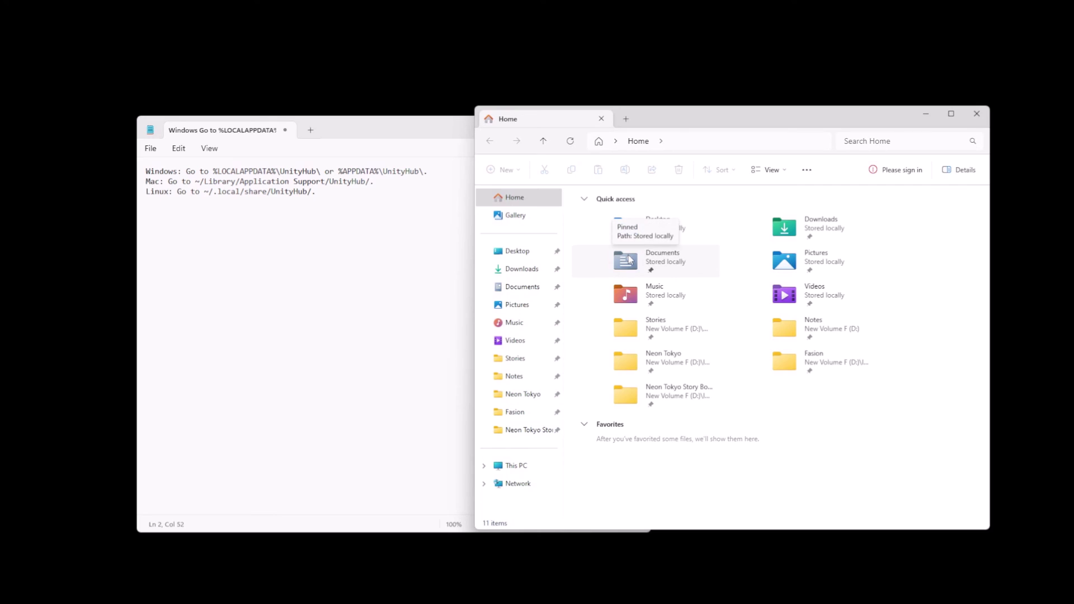
Copy the path %APPDATA%\UnityHub from the Windows line of the notes and go to that folder in File Explorer
{"action": "left_click", "coordinate": [680, 143]}
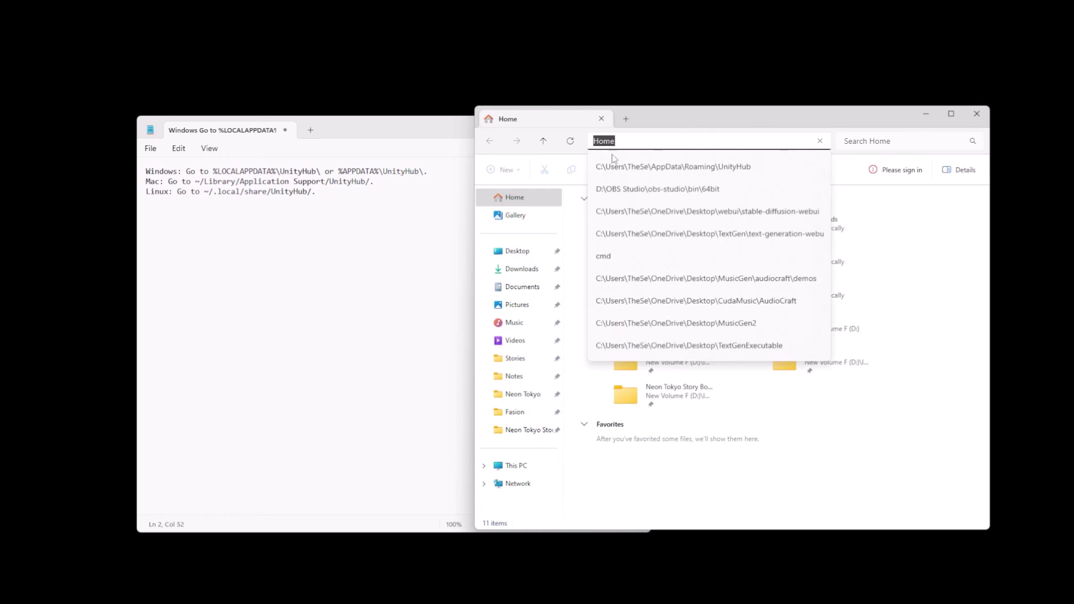
{"action": "left_click_drag", "start_coordinate": [419, 171], "coordinate": [338, 171]}
{"action": "right_click", "coordinate": [339, 171]}
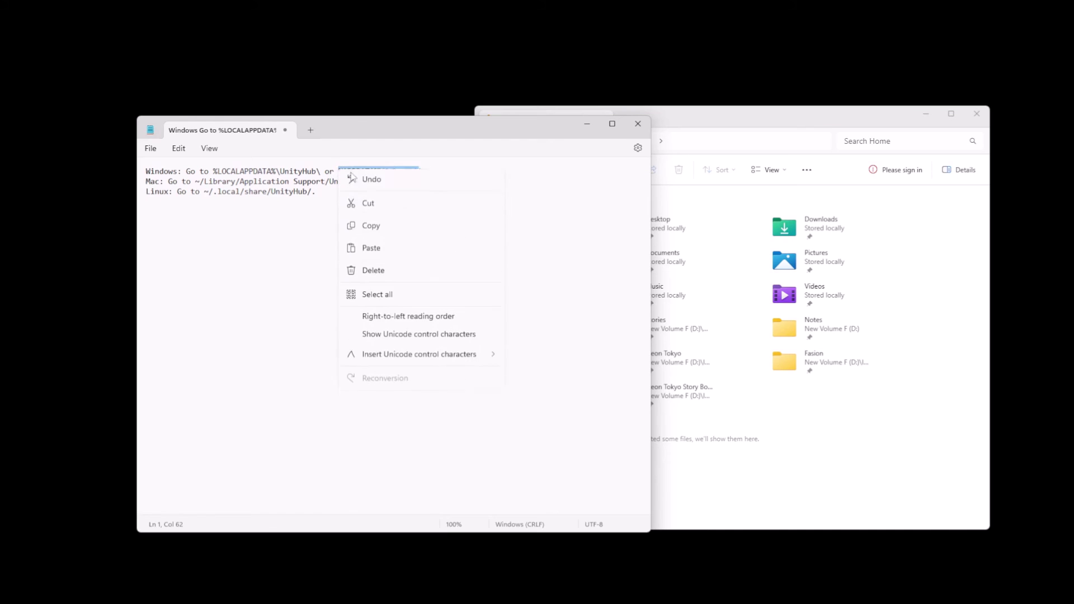
{"action": "left_click", "coordinate": [374, 226]}
{"action": "left_click", "coordinate": [683, 143]}
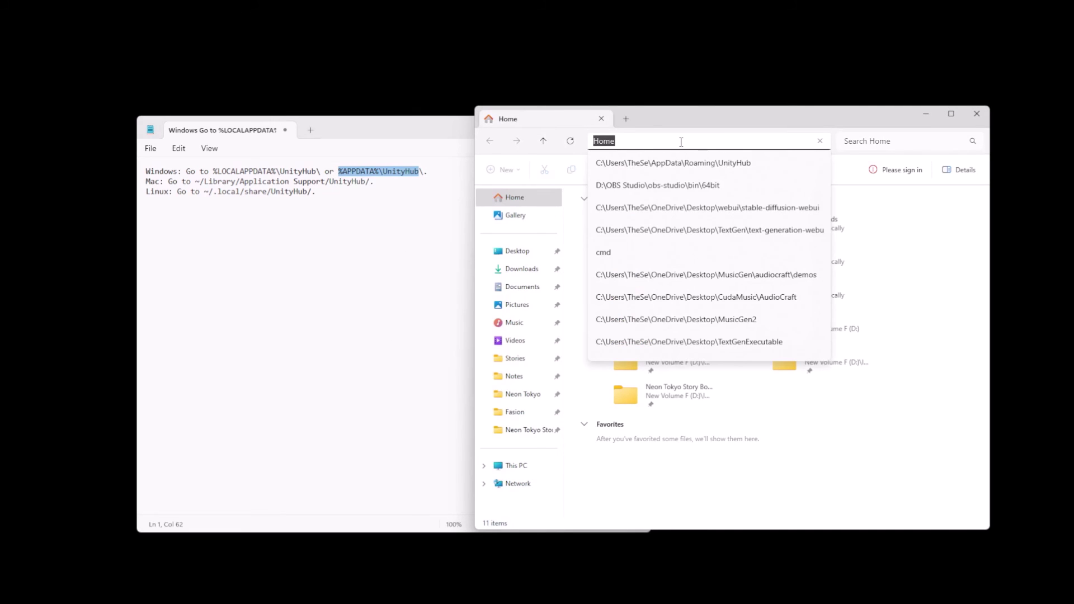
{"action": "key", "text": "ctrl+v"}
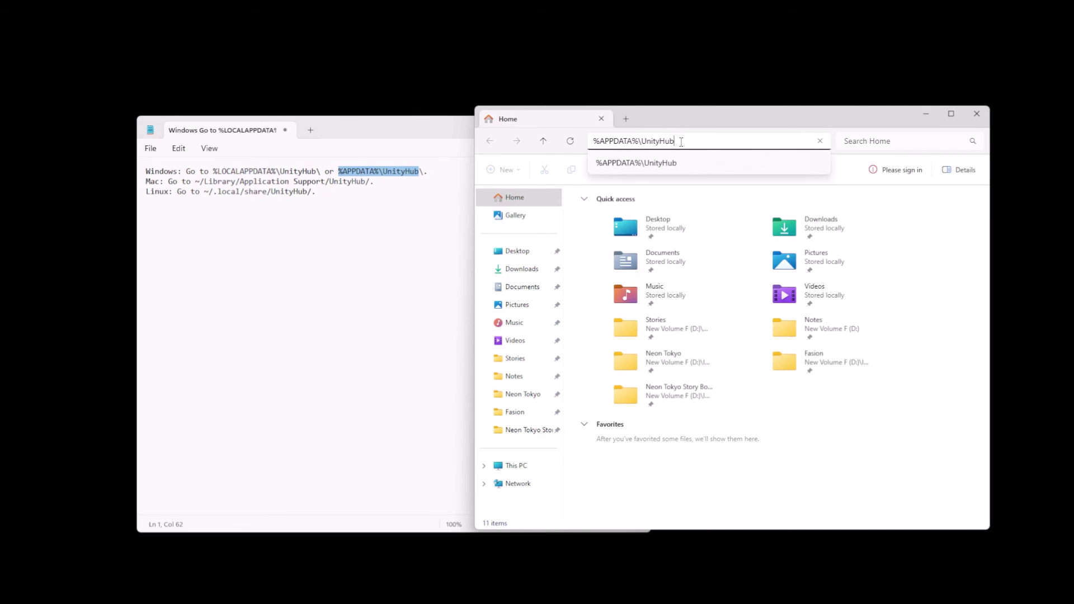
{"action": "key", "text": "Return"}
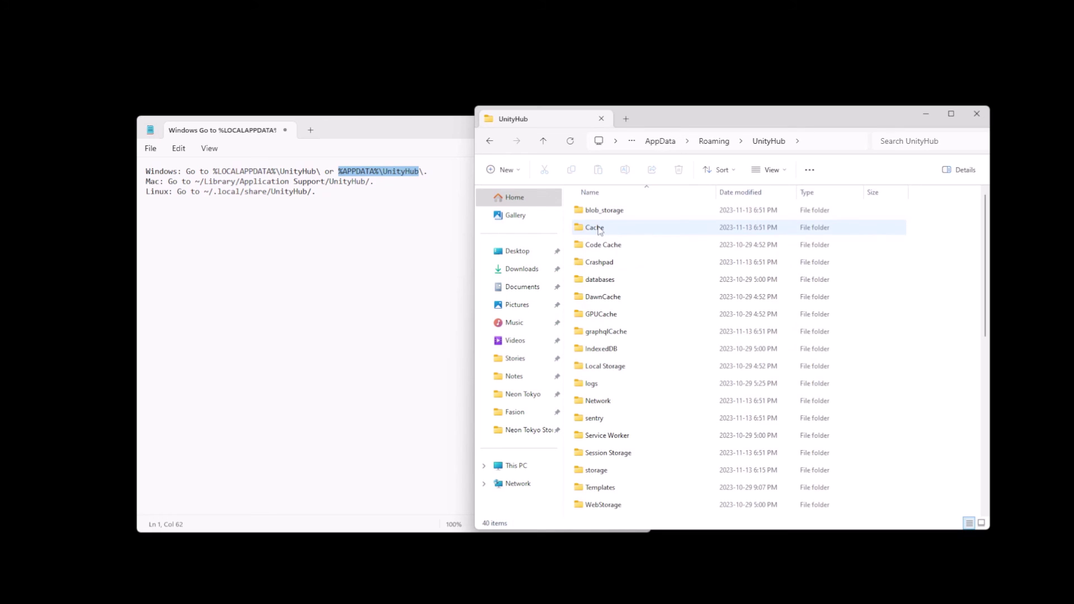
Delete the Cache folder from the UnityHub folder and close the folder window
{"action": "left_click", "coordinate": [599, 229]}
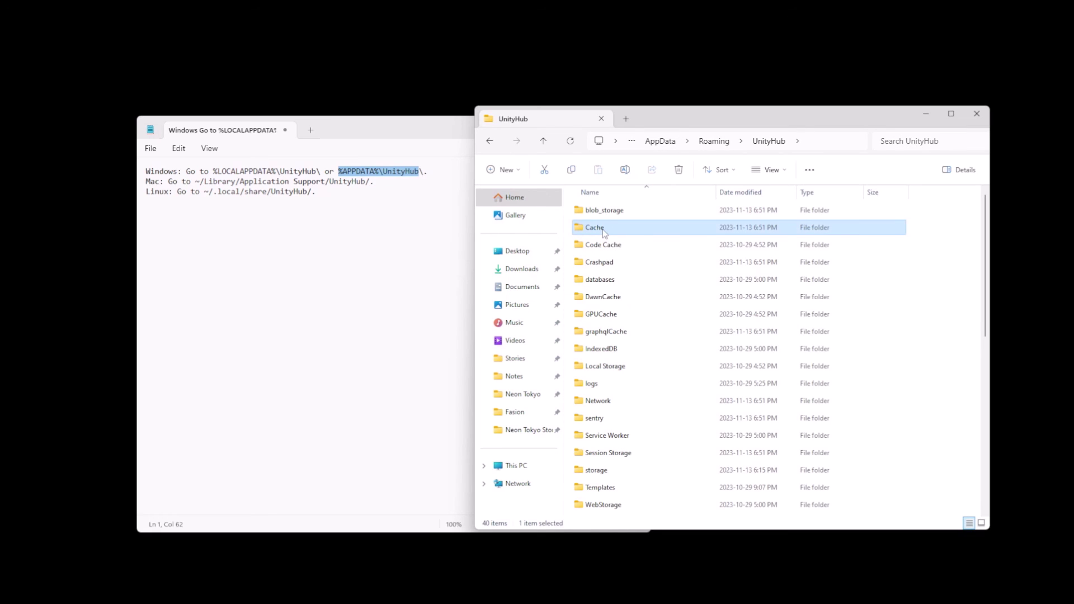
{"action": "right_click", "coordinate": [610, 230]}
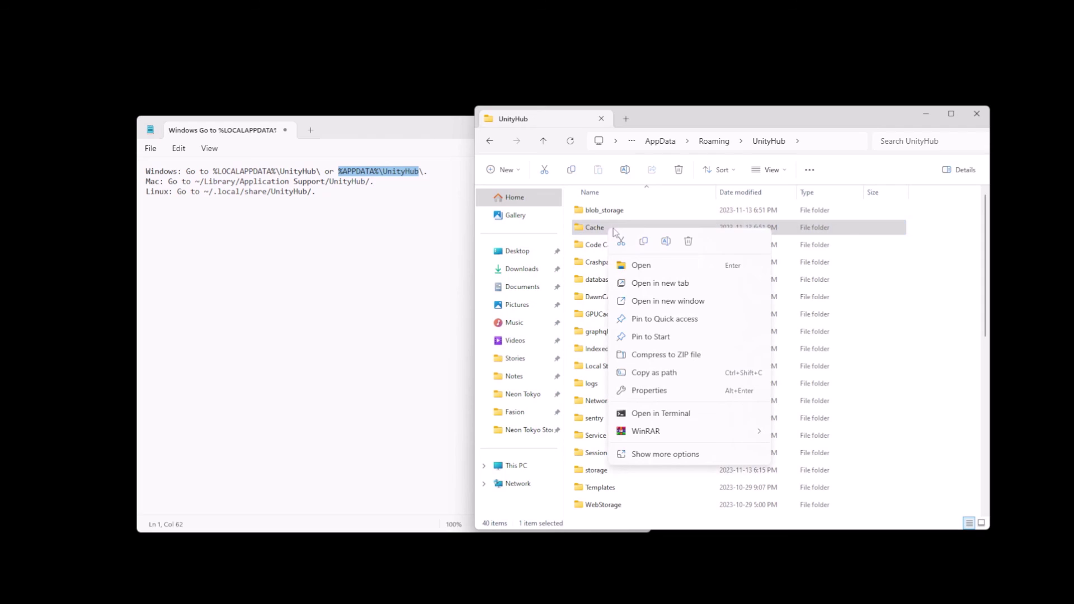
{"action": "left_click", "coordinate": [688, 245]}
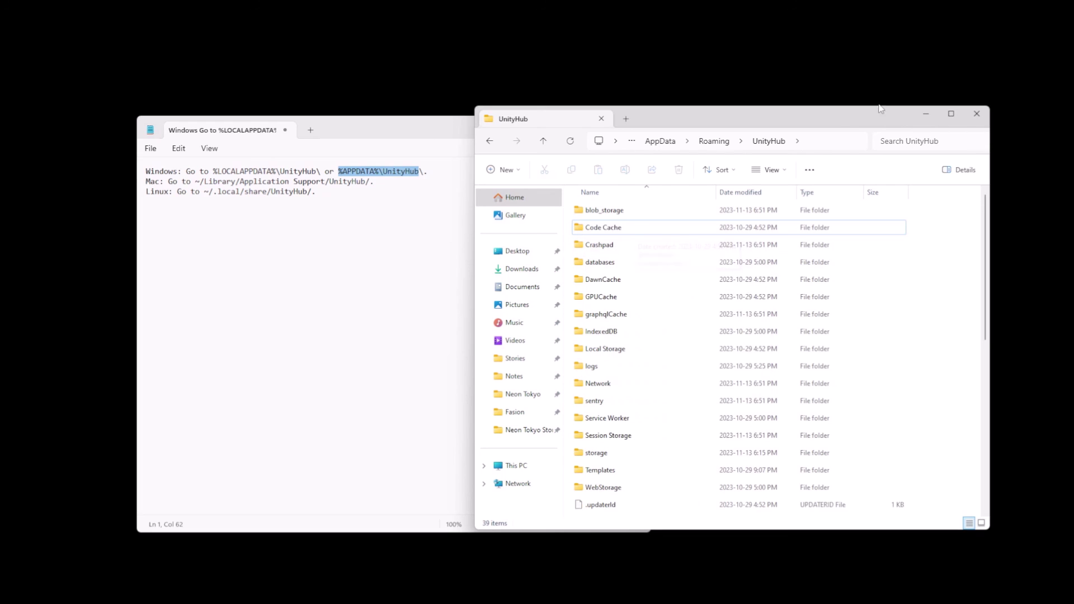
{"action": "left_click", "coordinate": [977, 115]}
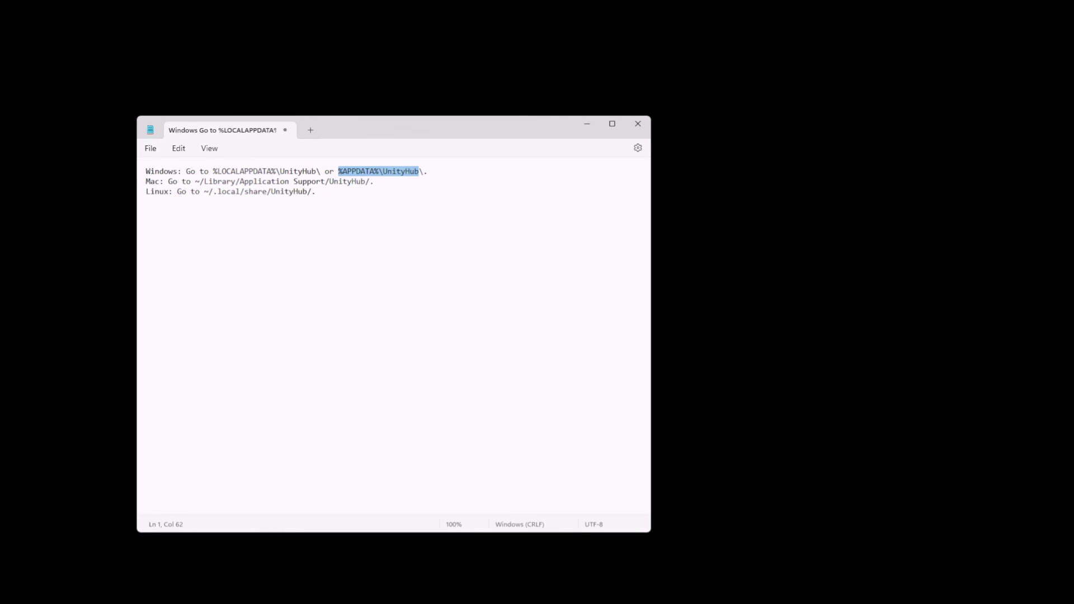
Permanently delete the Cache folder and all other items in the Recycle Bin, and close its window
{"action": "left_click_drag", "start_coordinate": [643, 364], "coordinate": [609, 214]}
{"action": "right_click", "coordinate": [609, 214]}
{"action": "left_click", "coordinate": [654, 228]}
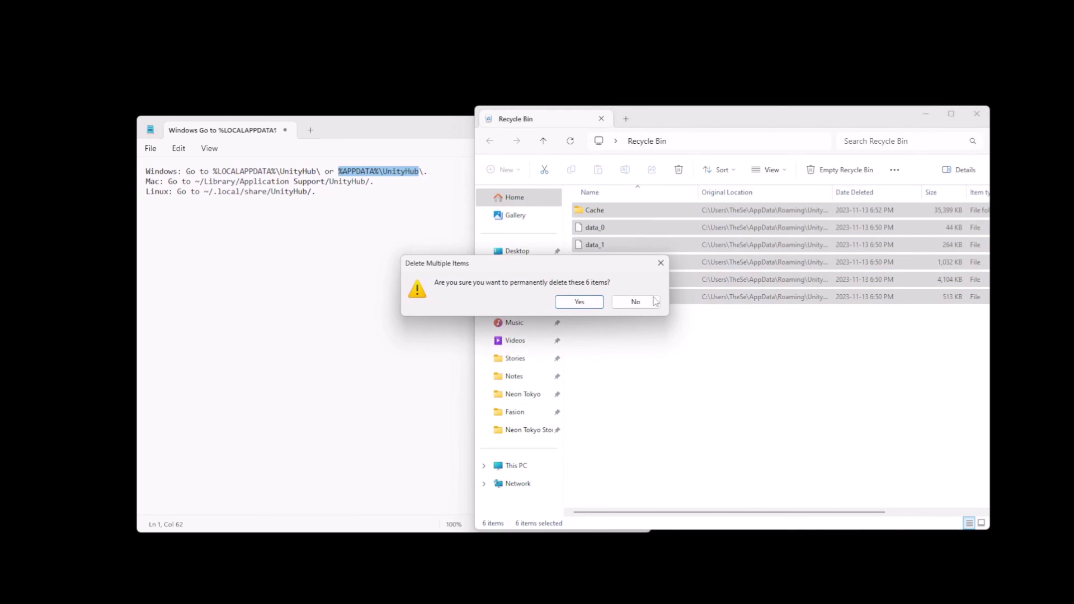
{"action": "left_click", "coordinate": [580, 302]}
{"action": "left_click", "coordinate": [977, 114]}
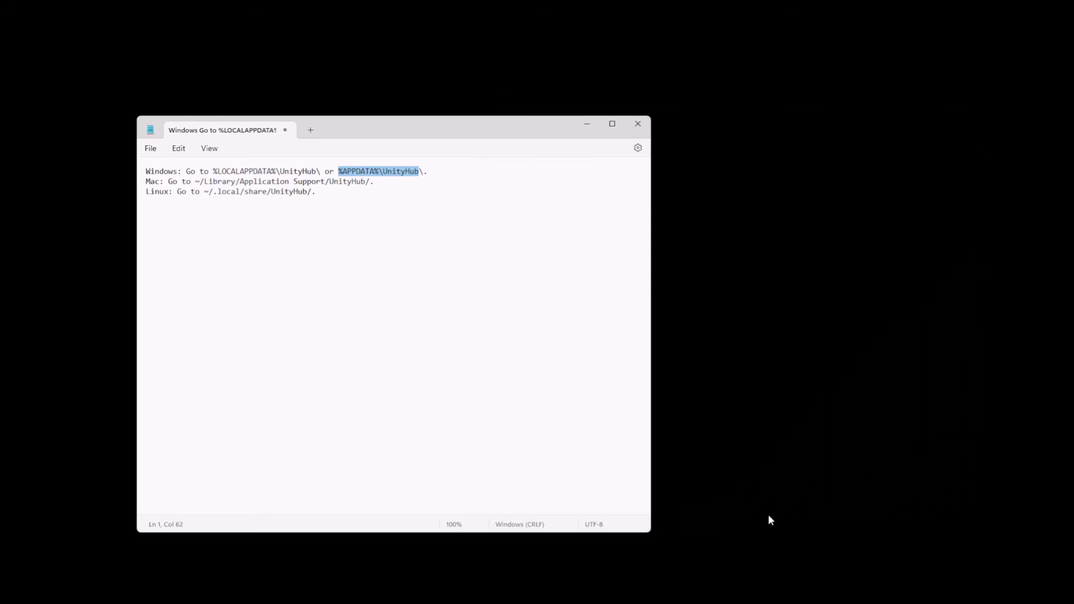